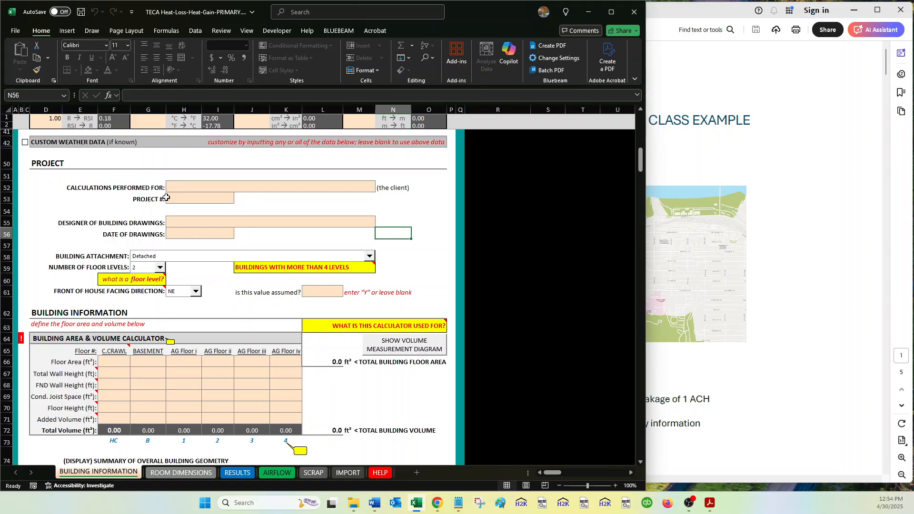
Review the client, project number, designer and drawing date fields in the Project section.
{"action": "left_click", "coordinate": [181, 198]}
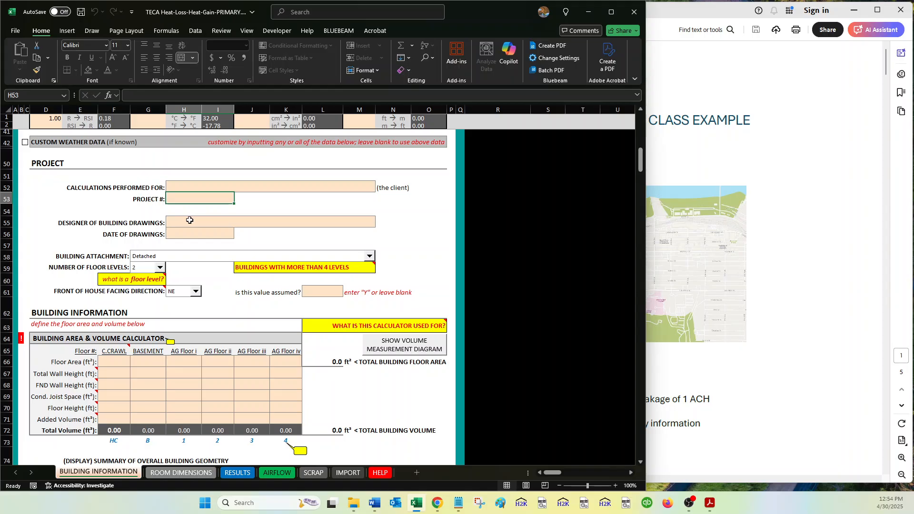
{"action": "left_click", "coordinate": [190, 221]}
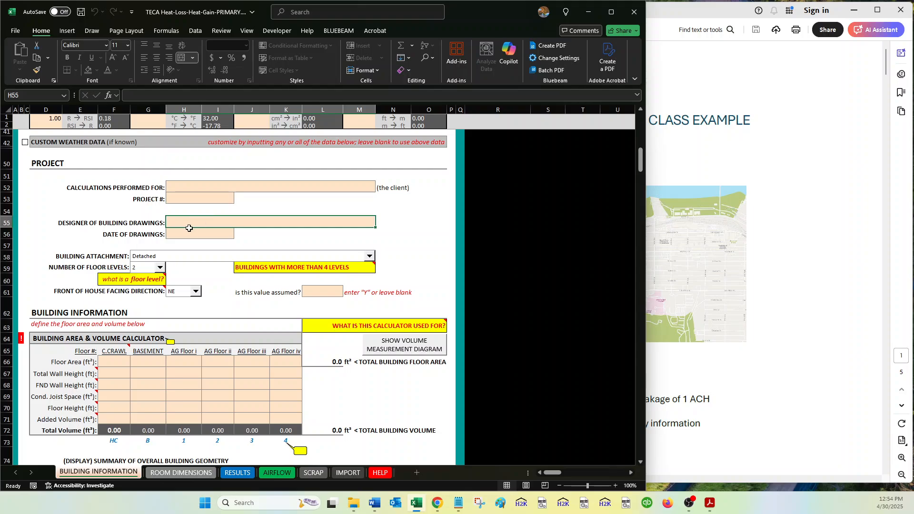
{"action": "left_click", "coordinate": [187, 233]}
{"action": "scroll", "coordinate": [185, 238], "scroll_direction": "down", "scroll_amount": 1}
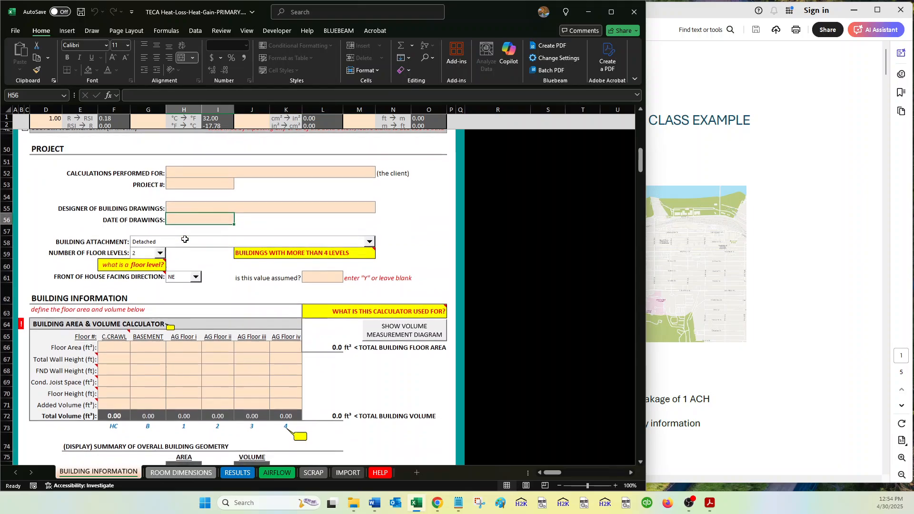
{"action": "left_click", "coordinate": [54, 173]}
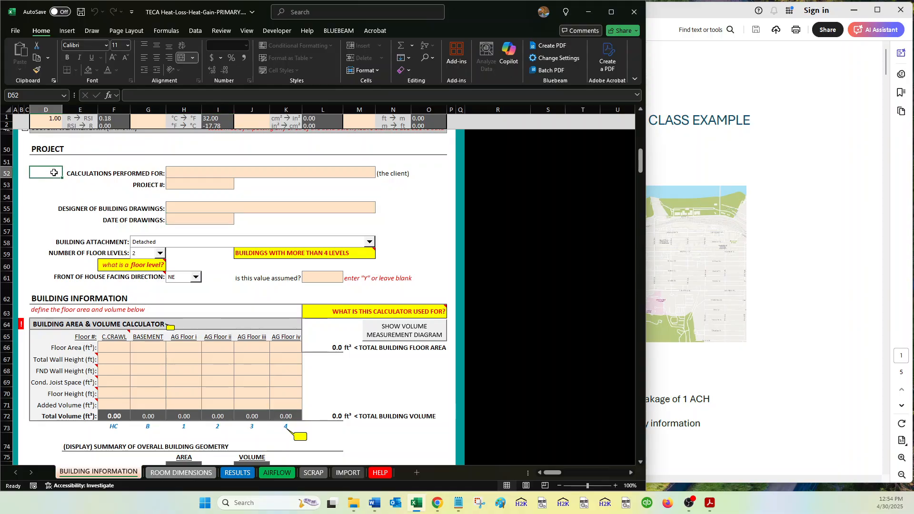
Check the building attachment options and read the notes on floor levels and buildings with more than 4 levels.
{"action": "scroll", "coordinate": [238, 210], "scroll_direction": "down", "scroll_amount": 2}
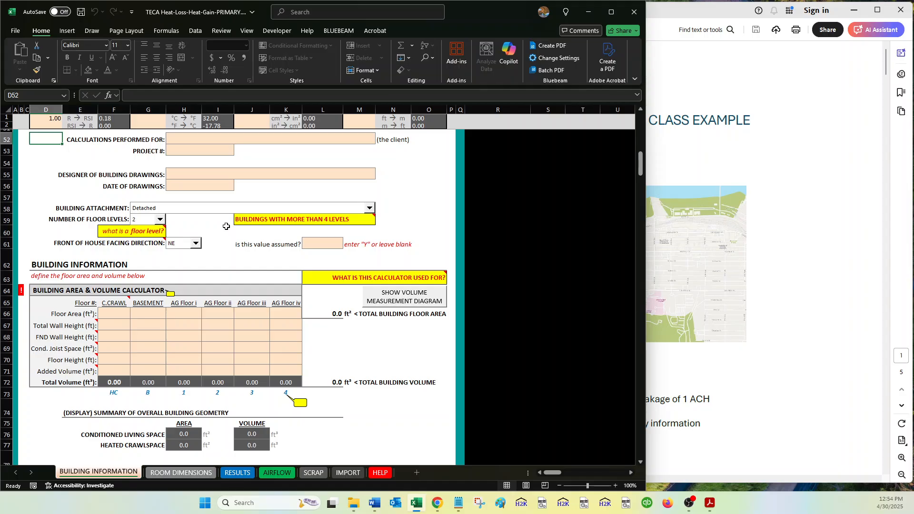
{"action": "left_click", "coordinate": [205, 210]}
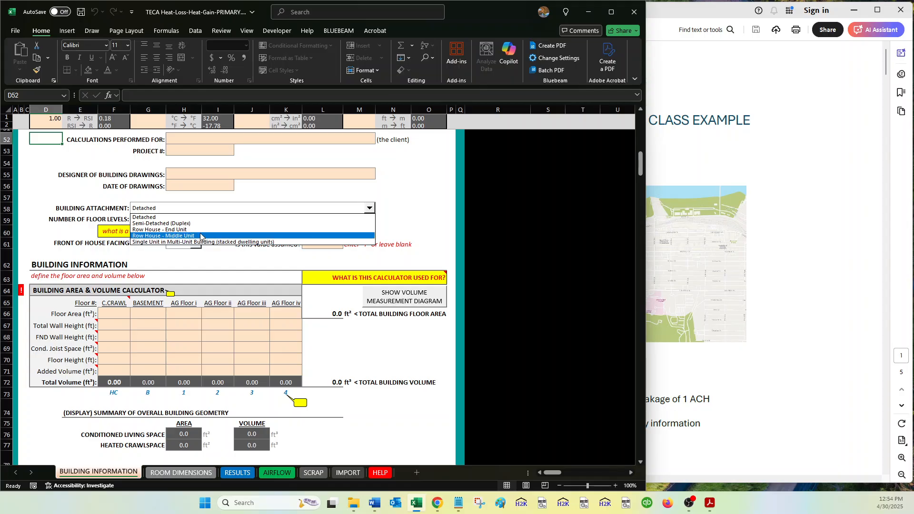
{"action": "left_click", "coordinate": [144, 200]}
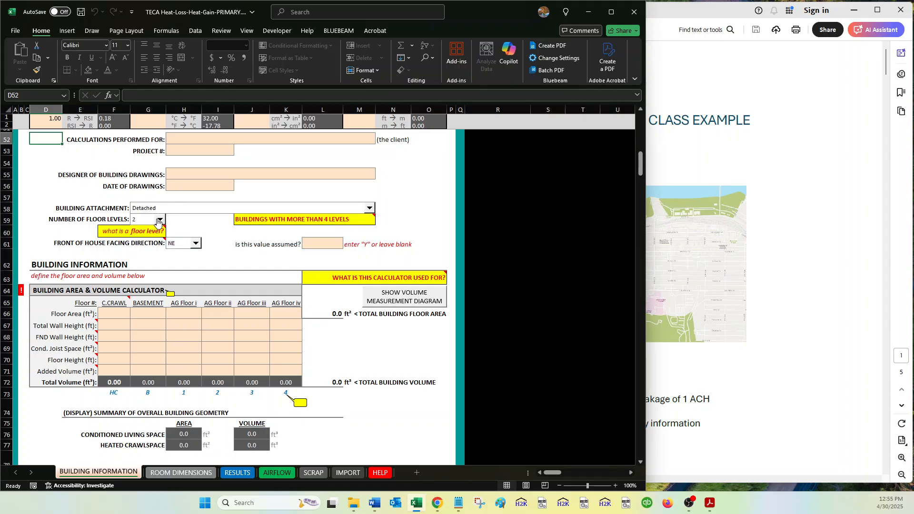
{"action": "mouse_move", "coordinate": [150, 229]}
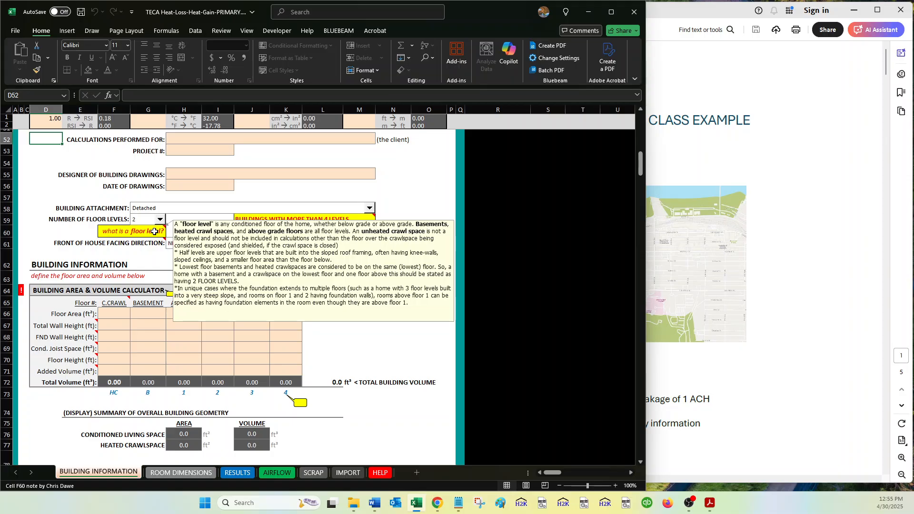
{"action": "mouse_move", "coordinate": [265, 219]}
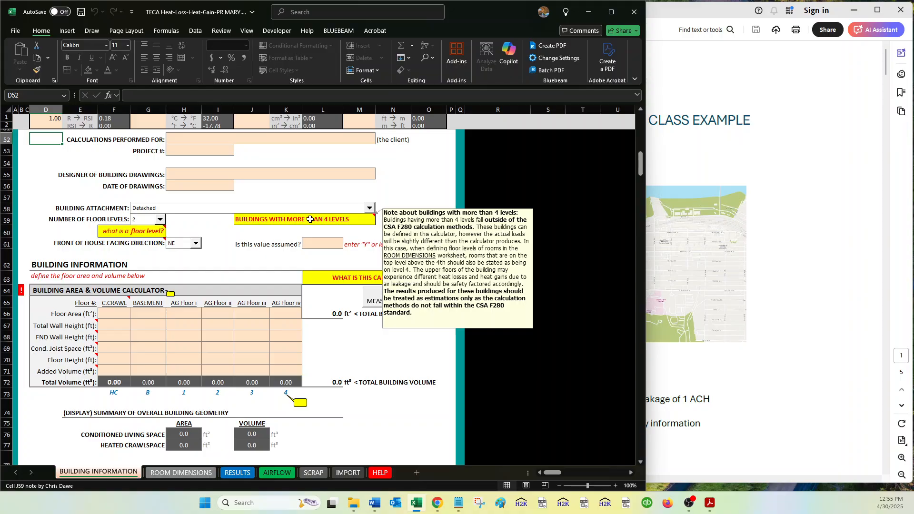
Check the direction options for the front of the house and the cell for marking that direction as assumed.
{"action": "scroll", "coordinate": [267, 250], "scroll_direction": "down", "scroll_amount": 1}
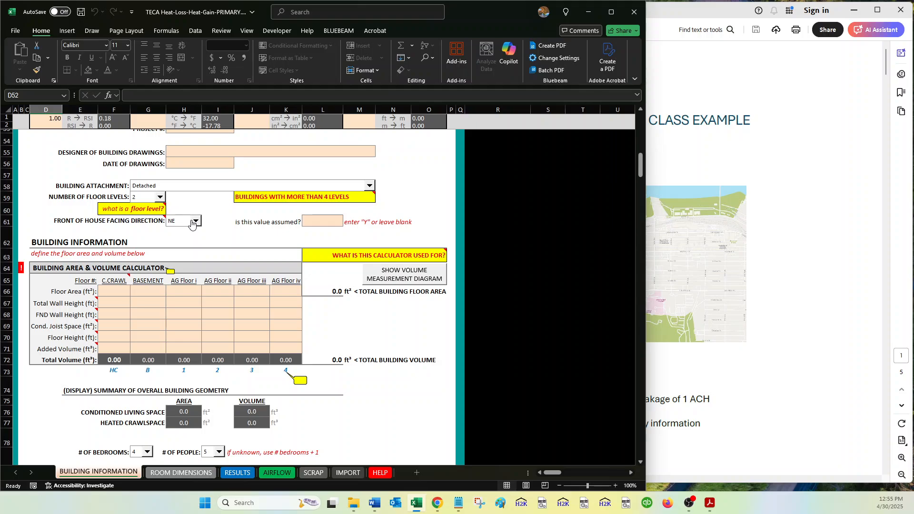
{"action": "left_click", "coordinate": [167, 222]}
{"action": "left_click", "coordinate": [193, 222]}
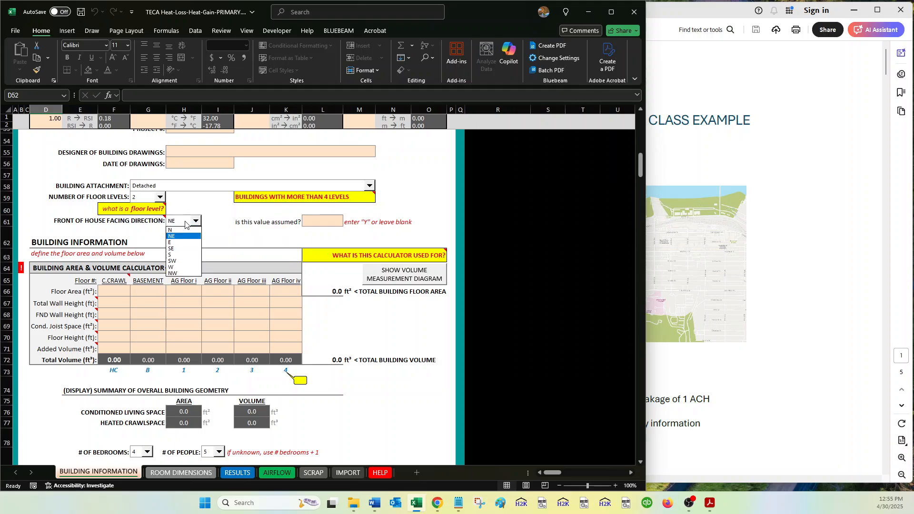
{"action": "left_click", "coordinate": [250, 236]}
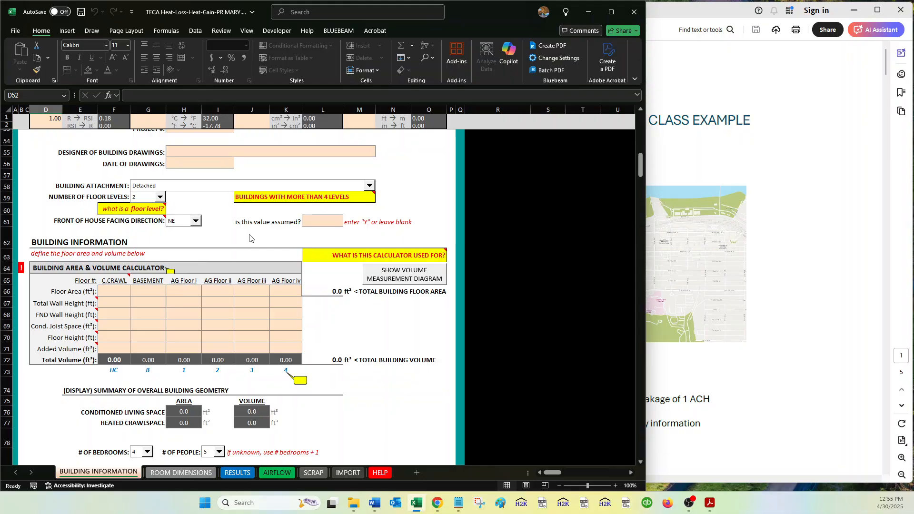
{"action": "left_click", "coordinate": [323, 221]}
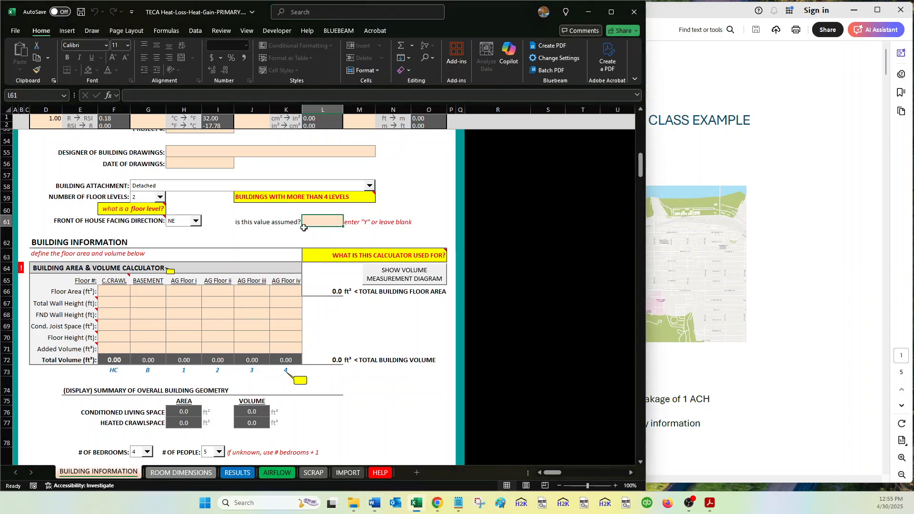
{"action": "left_click_drag", "start_coordinate": [153, 221], "coordinate": [309, 224]}
{"action": "left_click", "coordinate": [275, 307]}
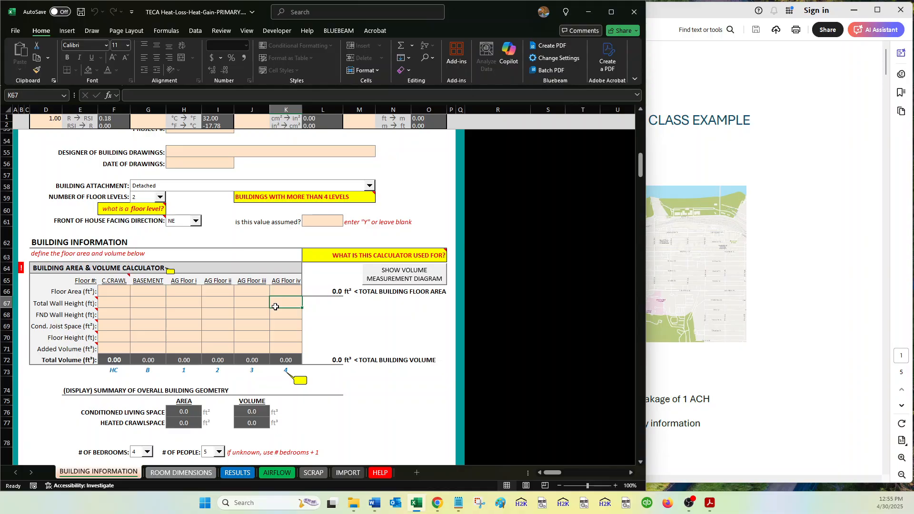
Read the help notes of the Building Area & Volume Calculator, including total wall height and the overall usage callout.
{"action": "scroll", "coordinate": [275, 306], "scroll_direction": "down", "scroll_amount": 1}
{"action": "scroll", "coordinate": [178, 262], "scroll_direction": "down", "scroll_amount": 1}
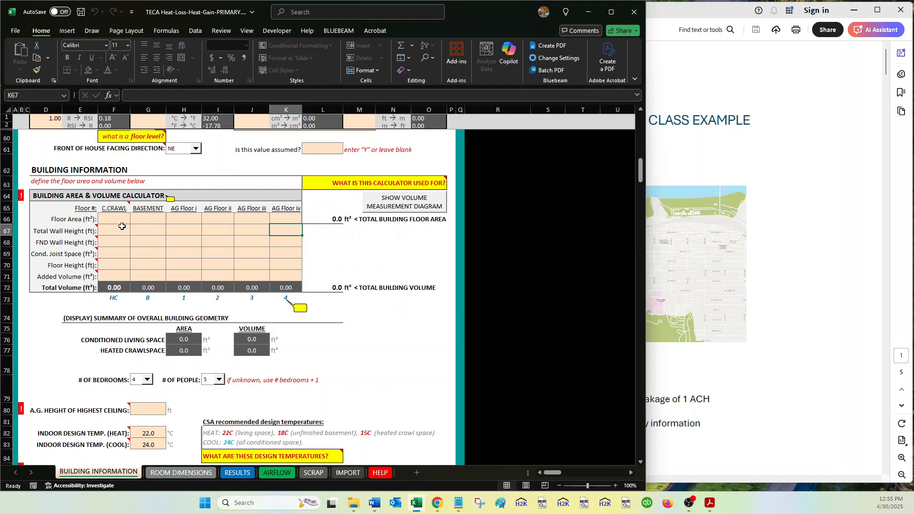
{"action": "mouse_move", "coordinate": [89, 231]}
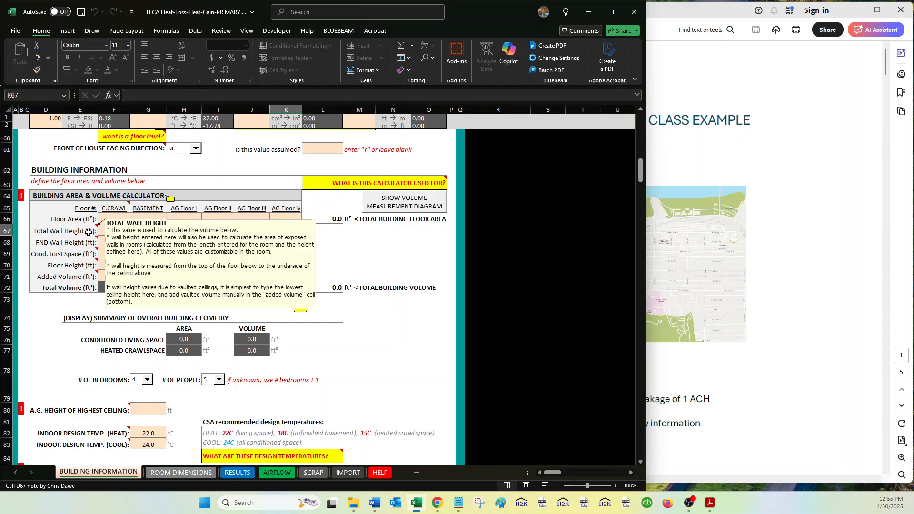
{"action": "mouse_move", "coordinate": [87, 257]}
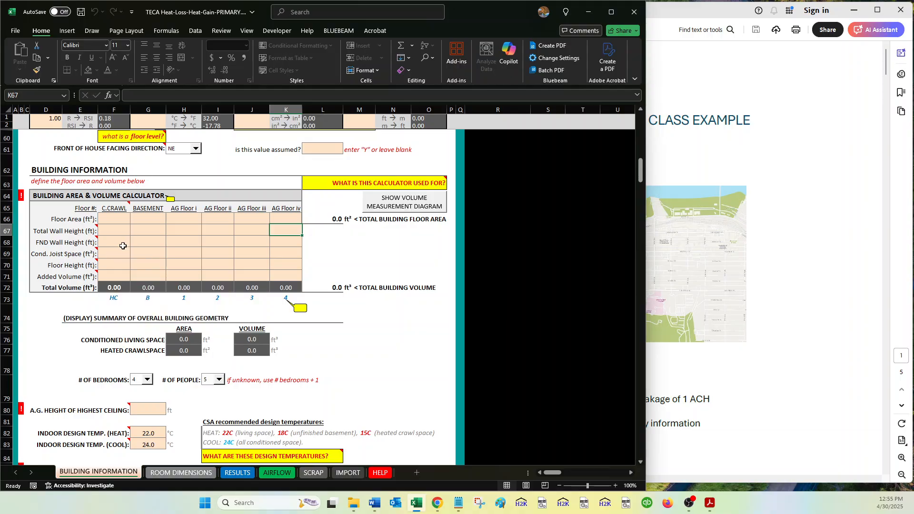
{"action": "left_click", "coordinate": [135, 241]}
{"action": "left_click", "coordinate": [170, 199]}
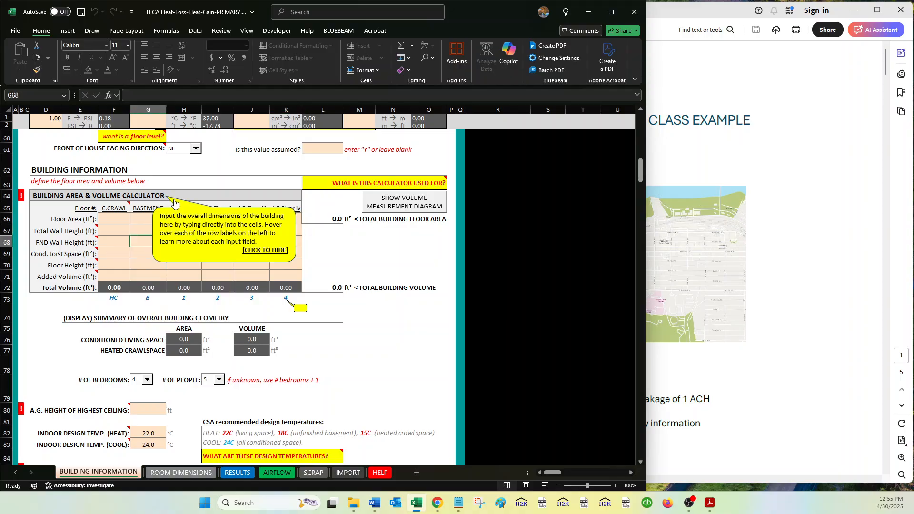
{"action": "left_click", "coordinate": [204, 221]}
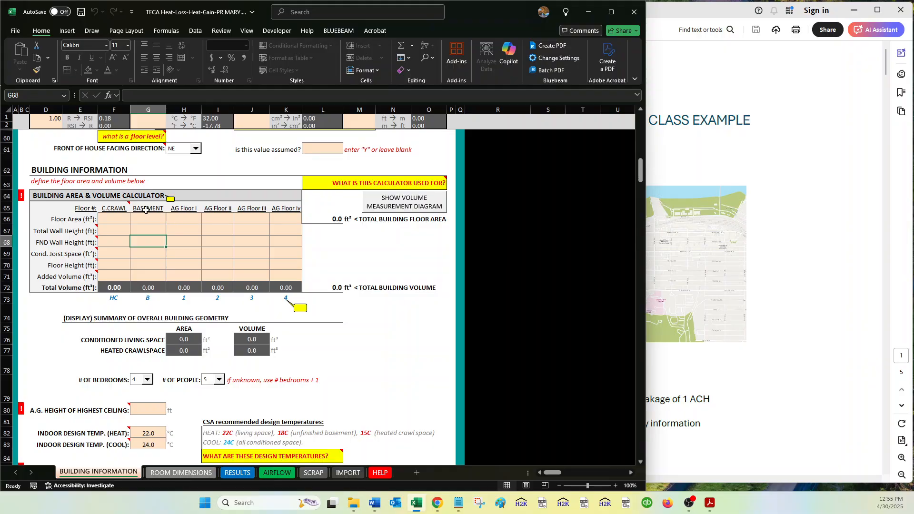
{"action": "mouse_move", "coordinate": [121, 205]}
Examine the calculator's floor area, total wall height and foundation wall height rows, focusing on the crawlspace and basement cells.
{"action": "left_click_drag", "start_coordinate": [120, 220], "coordinate": [299, 213]}
{"action": "left_click", "coordinate": [115, 227]}
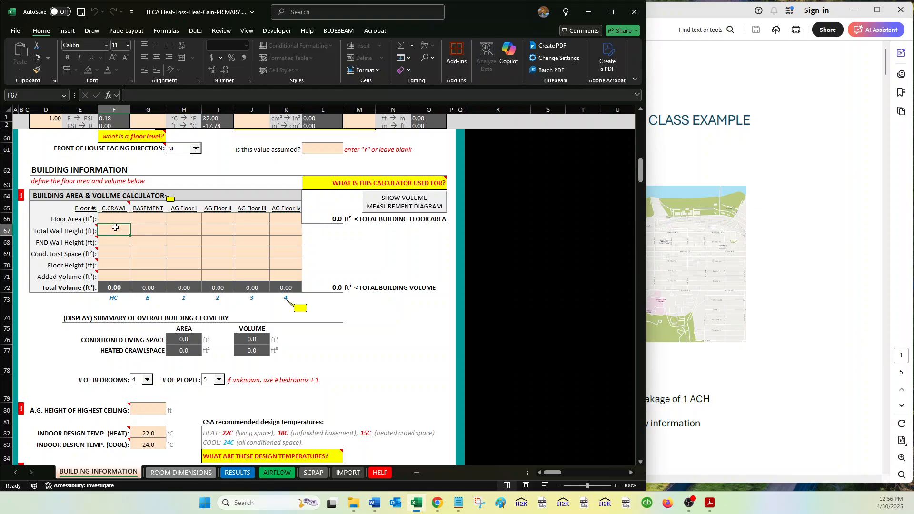
{"action": "mouse_move", "coordinate": [115, 228]}
{"action": "left_mouse_down"}
{"action": "mouse_move", "coordinate": [309, 229]}
{"action": "mouse_move", "coordinate": [290, 230]}
{"action": "left_mouse_up"}
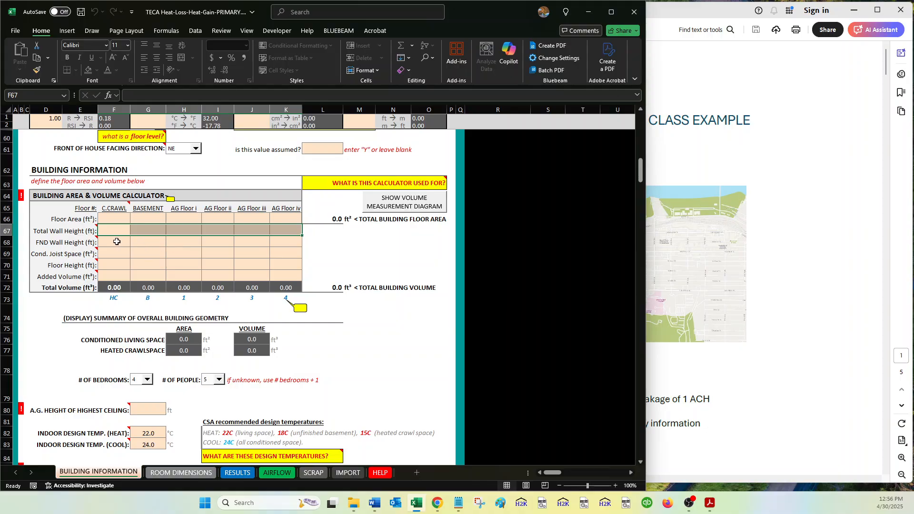
{"action": "left_click_drag", "start_coordinate": [118, 242], "coordinate": [139, 243]}
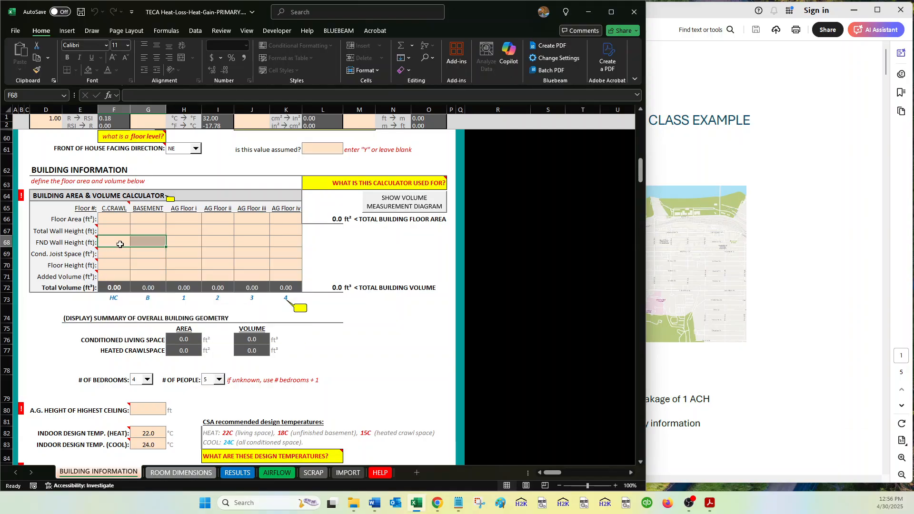
{"action": "left_click", "coordinate": [152, 246]}
{"action": "mouse_move", "coordinate": [152, 246]}
{"action": "left_mouse_down"}
{"action": "mouse_move", "coordinate": [123, 243]}
{"action": "mouse_move", "coordinate": [146, 244]}
{"action": "left_mouse_up"}
{"action": "left_click", "coordinate": [113, 244]}
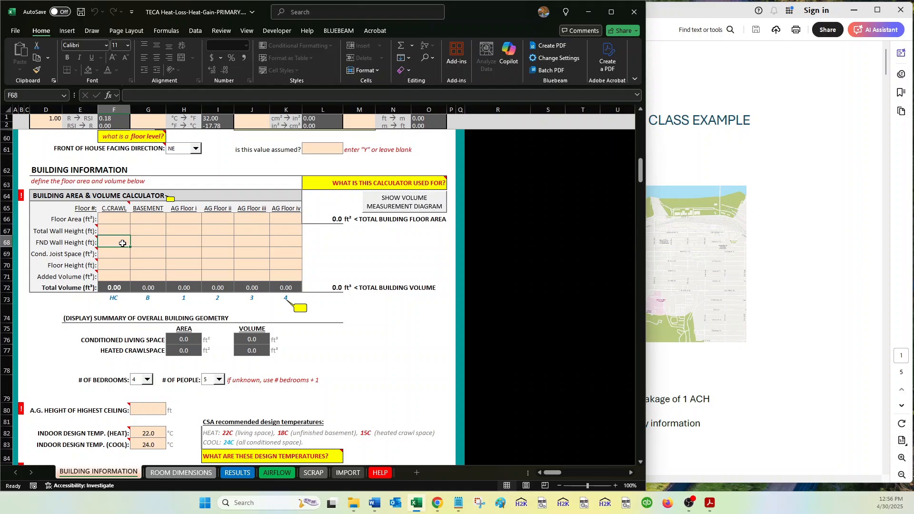
{"action": "left_click", "coordinate": [145, 242]}
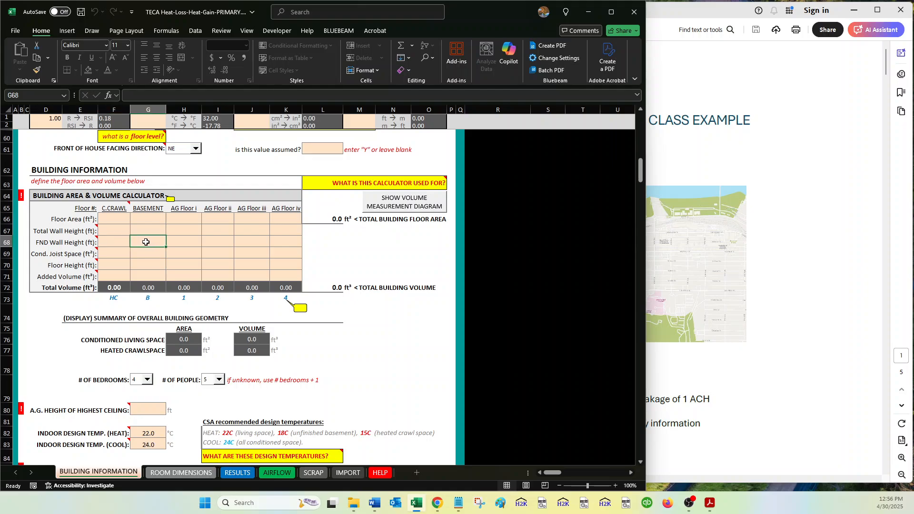
{"action": "left_click_drag", "start_coordinate": [119, 239], "coordinate": [144, 242]}
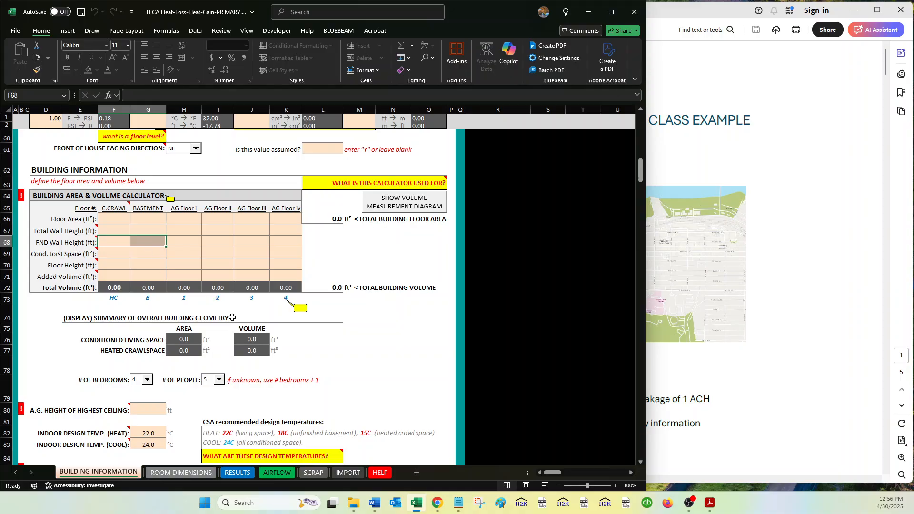
Inspect the exposed wall and area inputs on the ROOM DIMENSIONS sheet, and return to BUILDING INFORMATION.
{"action": "left_click", "coordinate": [181, 473]}
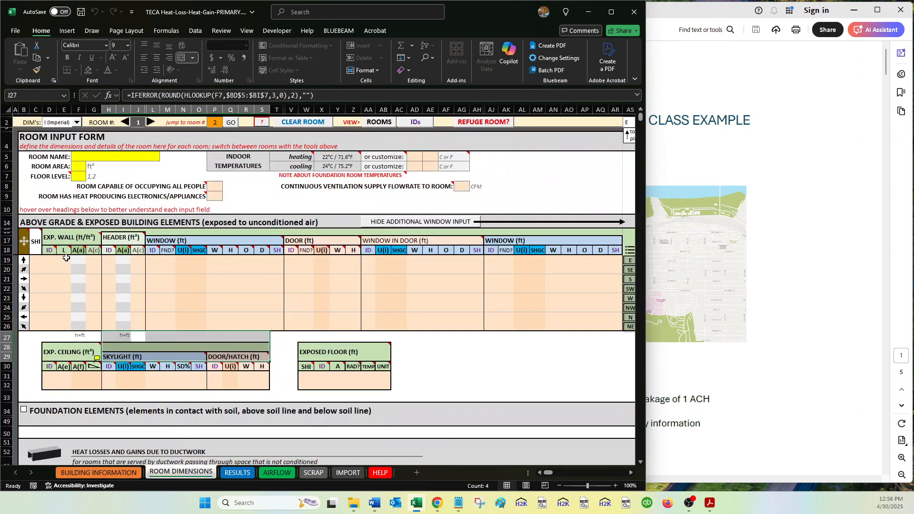
{"action": "left_click_drag", "start_coordinate": [67, 258], "coordinate": [96, 328]}
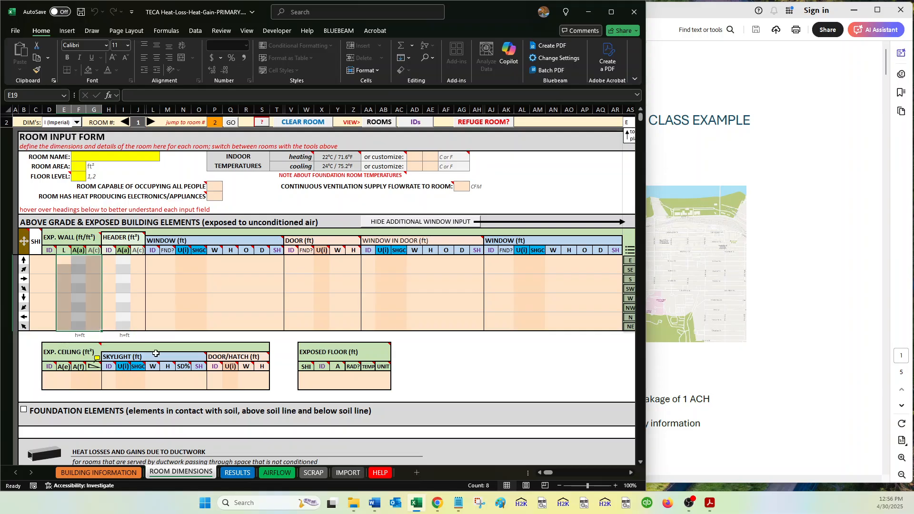
{"action": "left_click", "coordinate": [128, 473]}
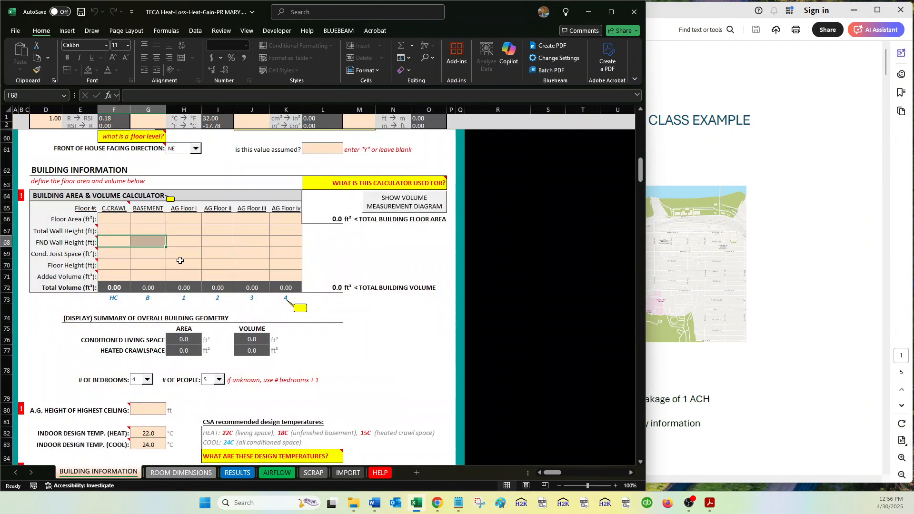
Enter the basement's floor area as 1000 ft², total wall height as 8 ft and foundation wall height as 6 ft.
{"action": "left_click", "coordinate": [148, 232]}
{"action": "left_click", "coordinate": [150, 219]}
{"action": "type", "text": "1"}
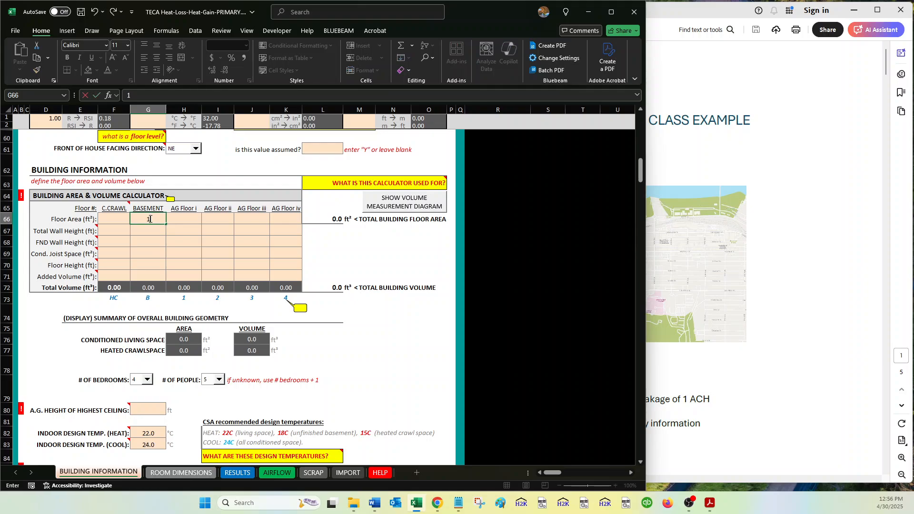
{"action": "type", "text": "000"}
{"action": "key", "text": "Return"}
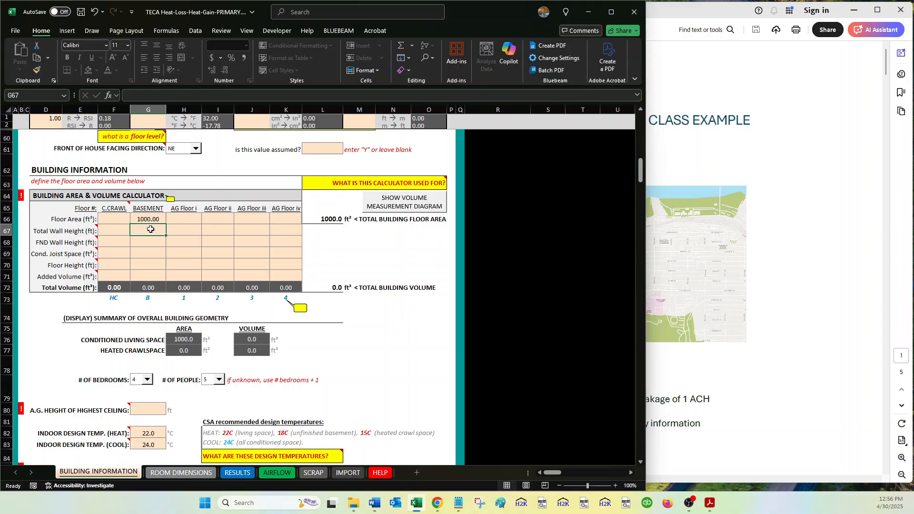
{"action": "type", "text": "8"}
{"action": "key", "text": "Return"}
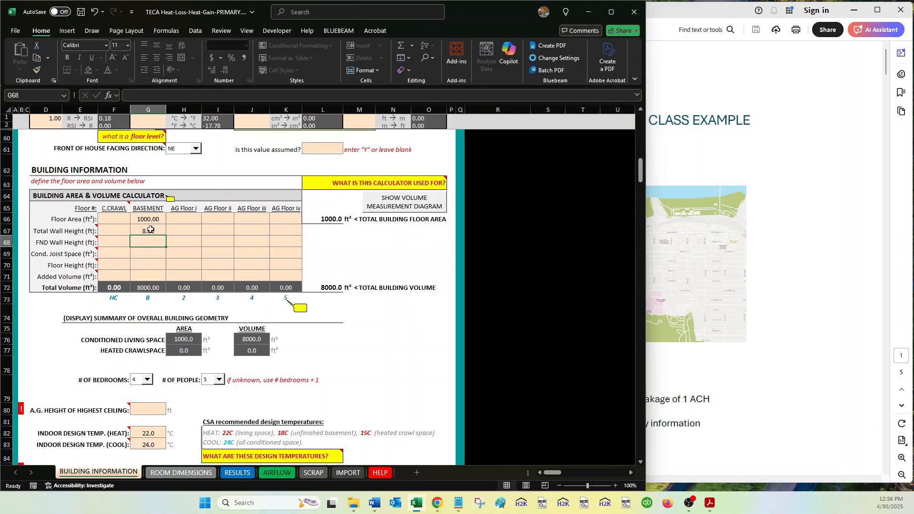
{"action": "type", "text": "6"}
{"action": "key", "text": "Return"}
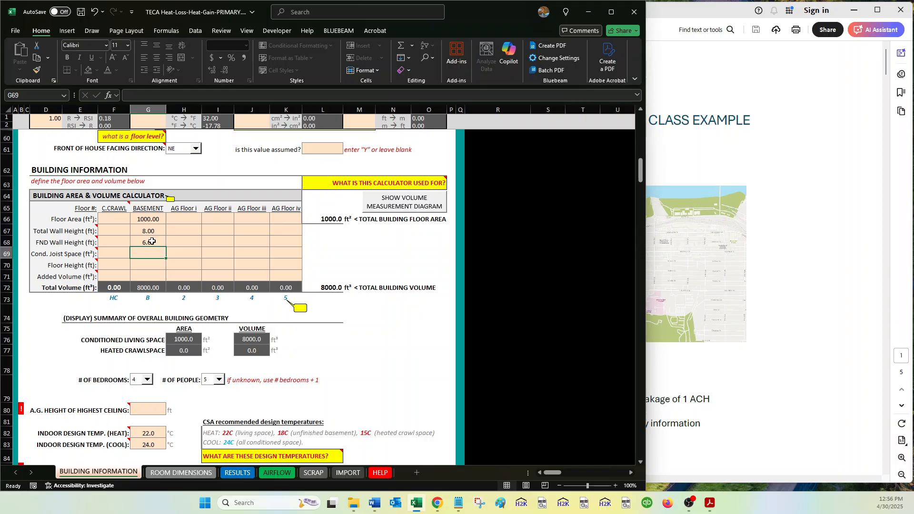
Recheck the room input form on ROOM DIMENSIONS, and return to the building geometry summary on BUILDING INFORMATION.
{"action": "left_click", "coordinate": [186, 473]}
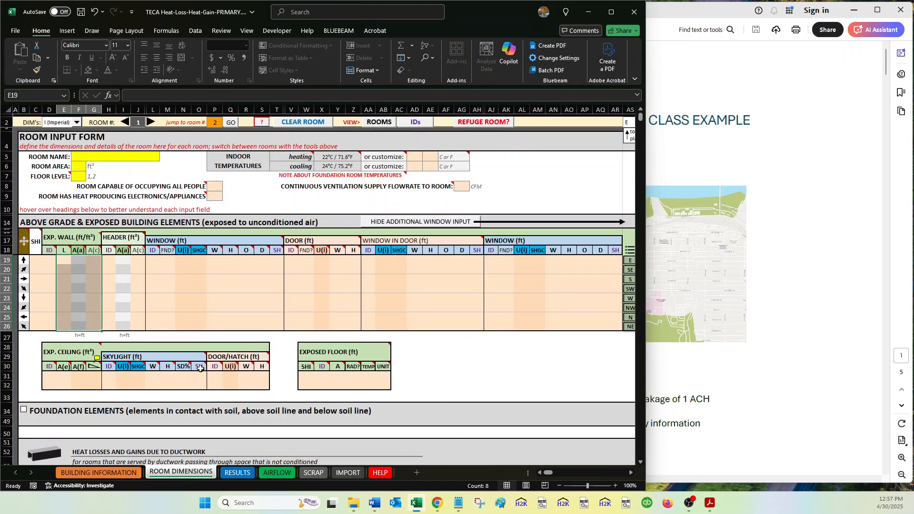
{"action": "mouse_move", "coordinate": [200, 368]}
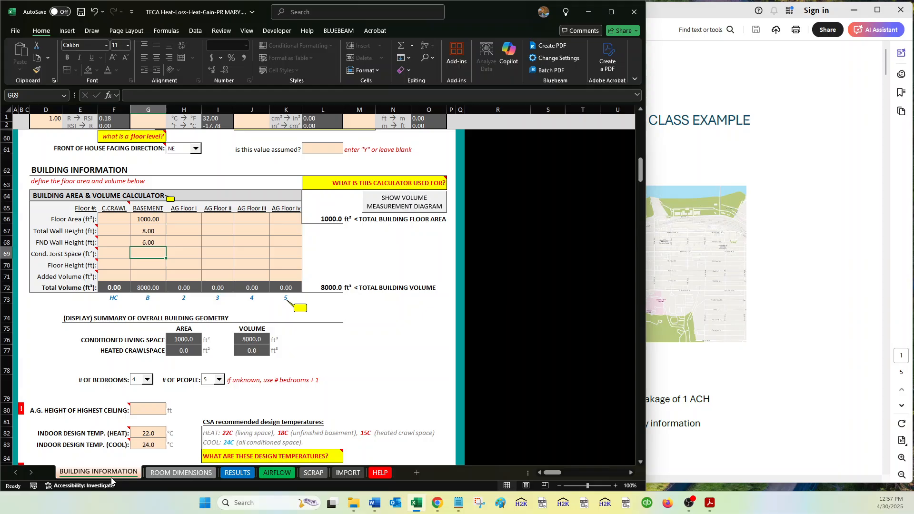
{"action": "left_click", "coordinate": [114, 473]}
{"action": "left_click", "coordinate": [323, 335]}
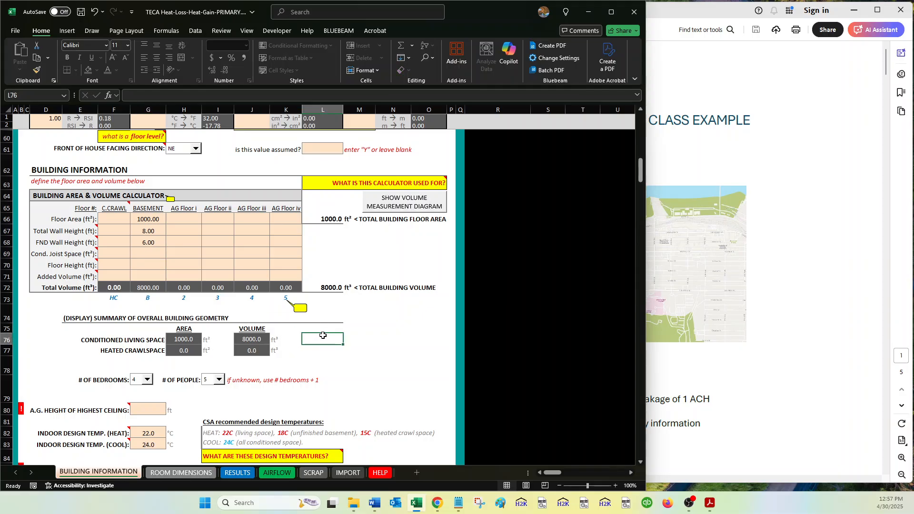
Enter TECA EXAMPLE as the client the calculations are performed for and N/A as the project number.
{"action": "scroll", "coordinate": [305, 309], "scroll_direction": "up", "scroll_amount": 7}
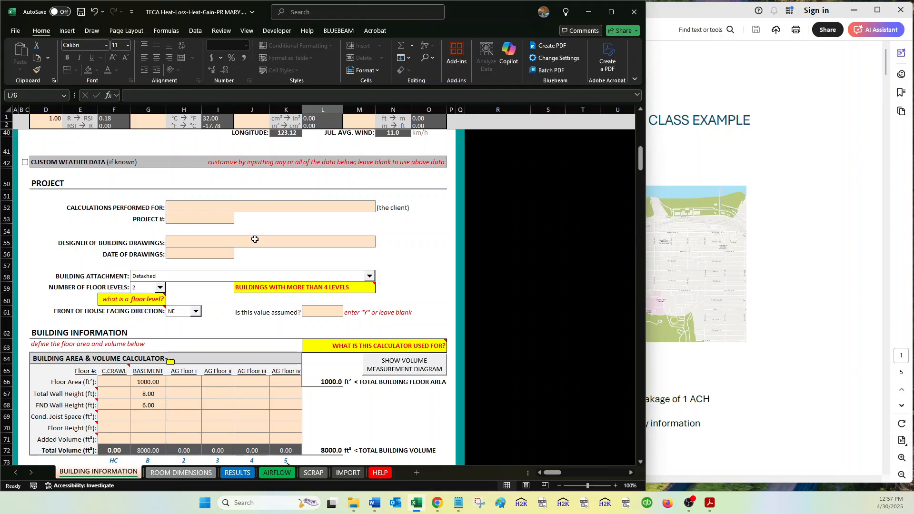
{"action": "left_click", "coordinate": [769, 263]}
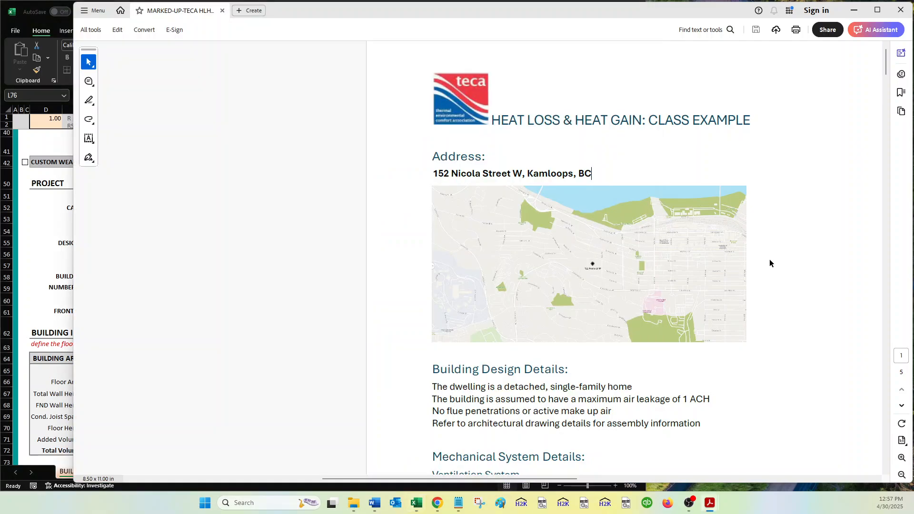
{"action": "scroll", "coordinate": [769, 260], "scroll_direction": "down", "scroll_amount": 3}
{"action": "left_click", "coordinate": [60, 246]}
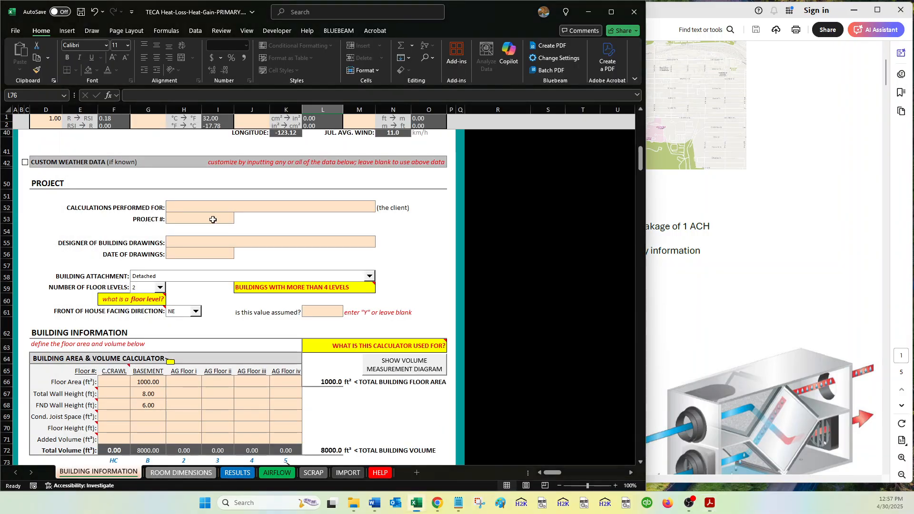
{"action": "left_click", "coordinate": [259, 206]}
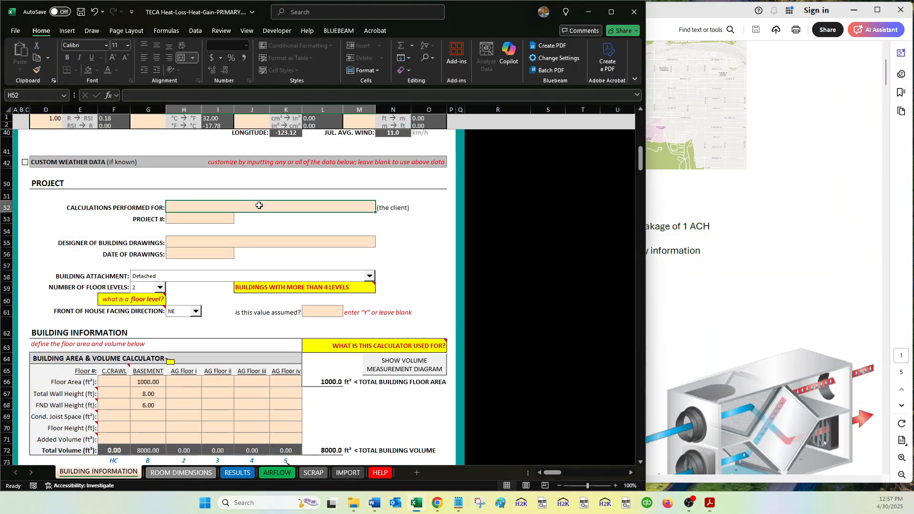
{"action": "type", "text": "TECA EXAMPLE"}
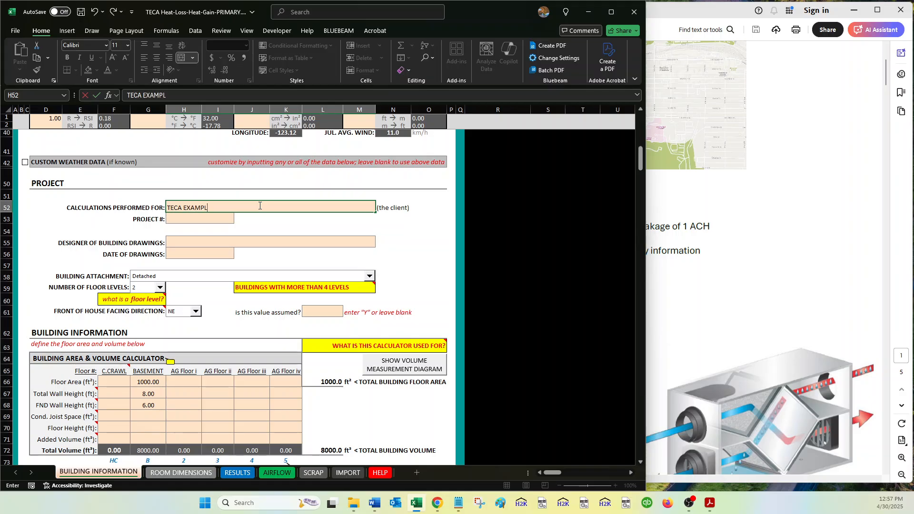
{"action": "key", "text": "Return"}
{"action": "type", "text": "N/A"}
{"action": "key", "text": "Return"}
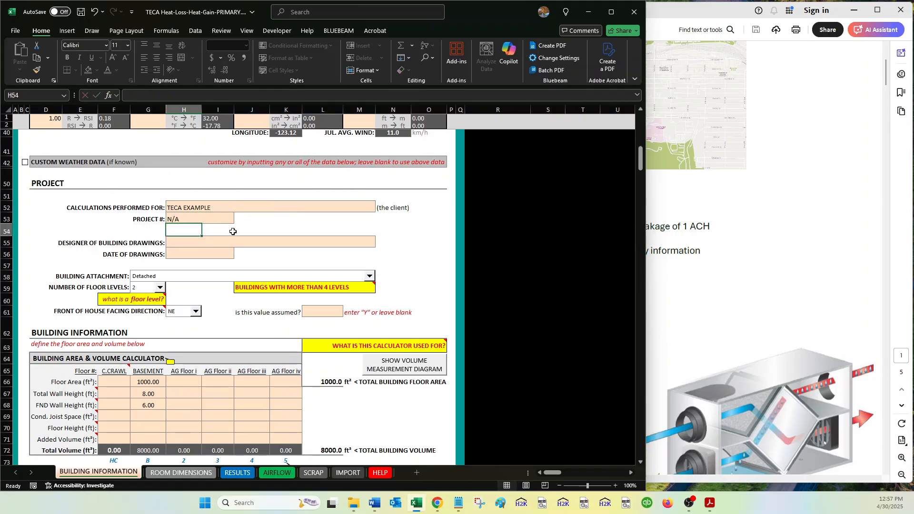
Enter TECA as the designer of the building drawings and N/A as the date of drawings.
{"action": "left_click", "coordinate": [220, 240]}
{"action": "type", "text": "TECA"}
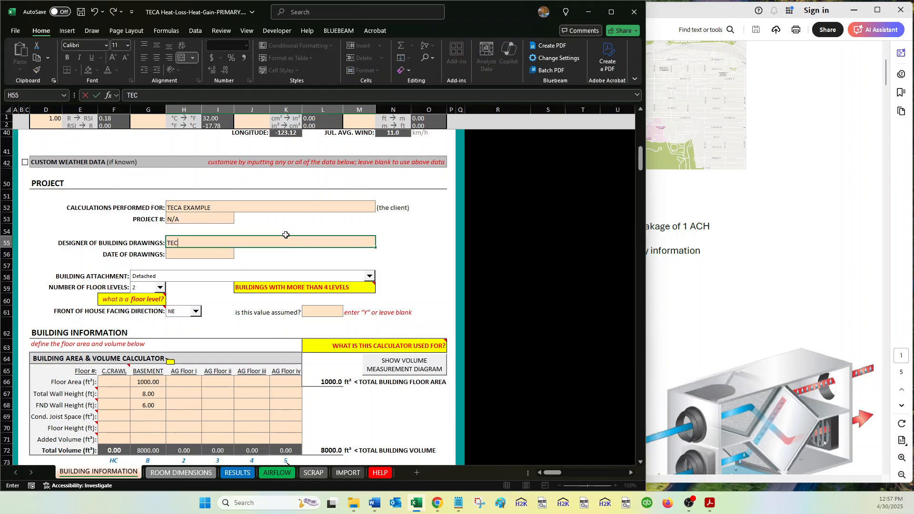
{"action": "key", "text": "Return"}
{"action": "type", "text": "NA"}
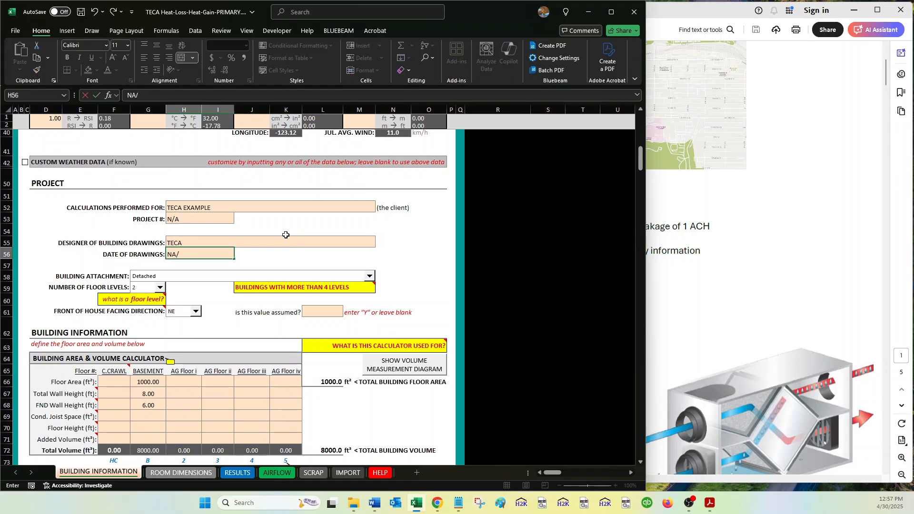
{"action": "type", "text": "/A"}
{"action": "key", "text": "Return"}
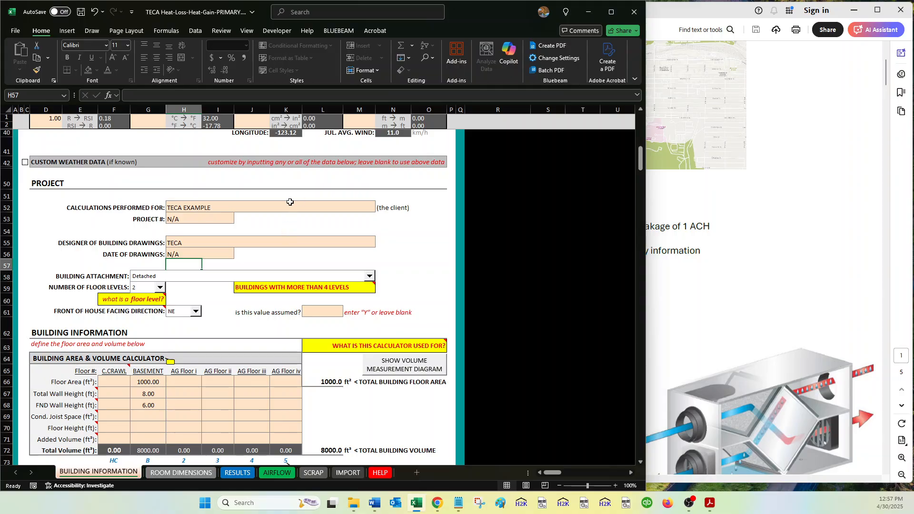
Set the weather data city to Kamloops, British Columbia, and check it against the project address section.
{"action": "scroll", "coordinate": [291, 196], "scroll_direction": "up", "scroll_amount": 3}
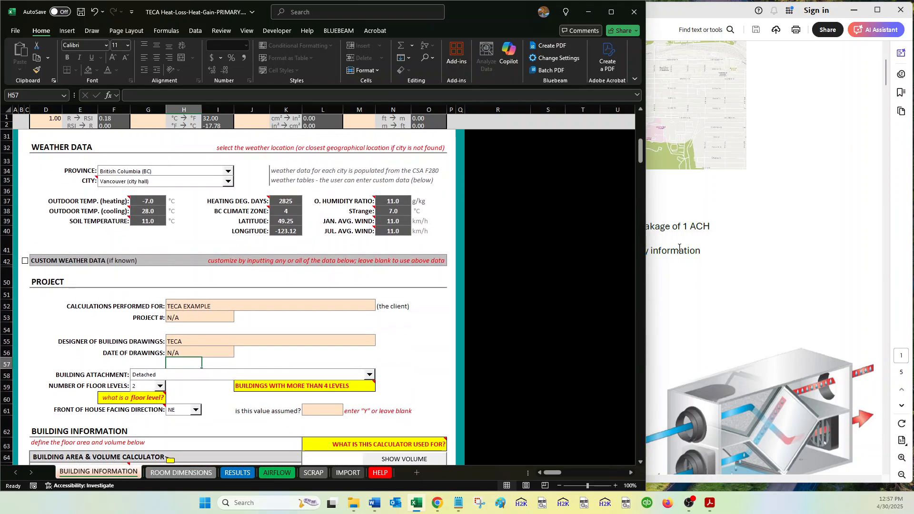
{"action": "left_click", "coordinate": [191, 185]}
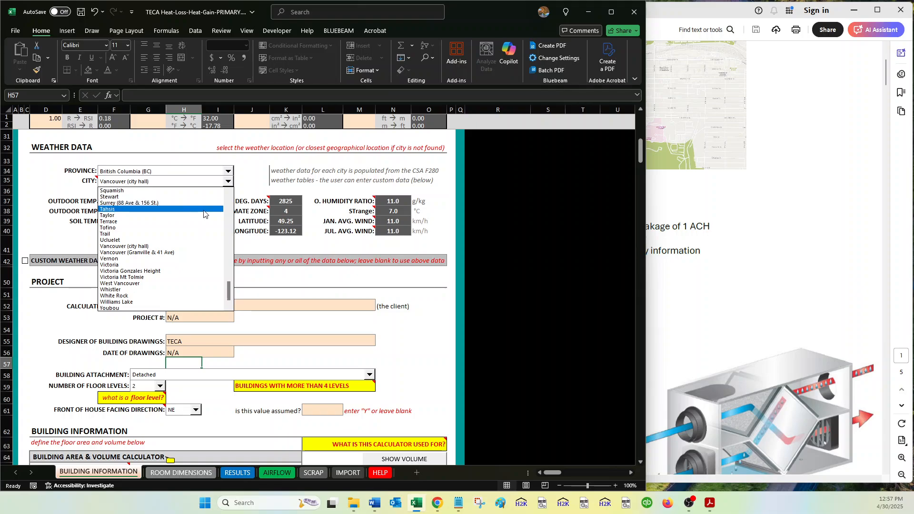
{"action": "left_click", "coordinate": [230, 202]}
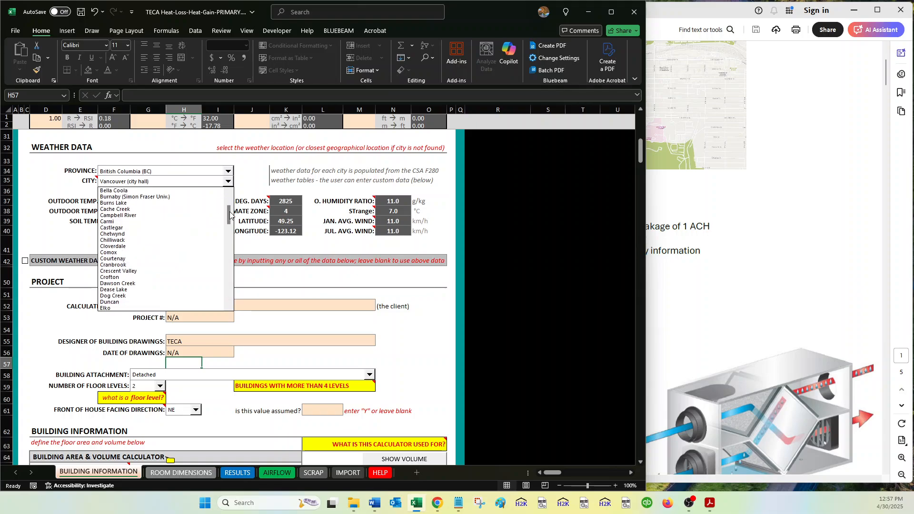
{"action": "left_click", "coordinate": [119, 308]}
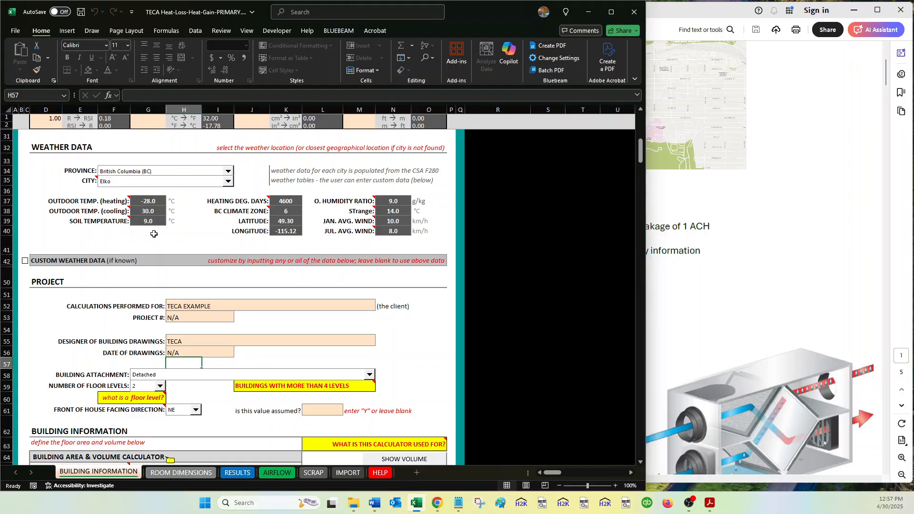
{"action": "left_click", "coordinate": [144, 191]}
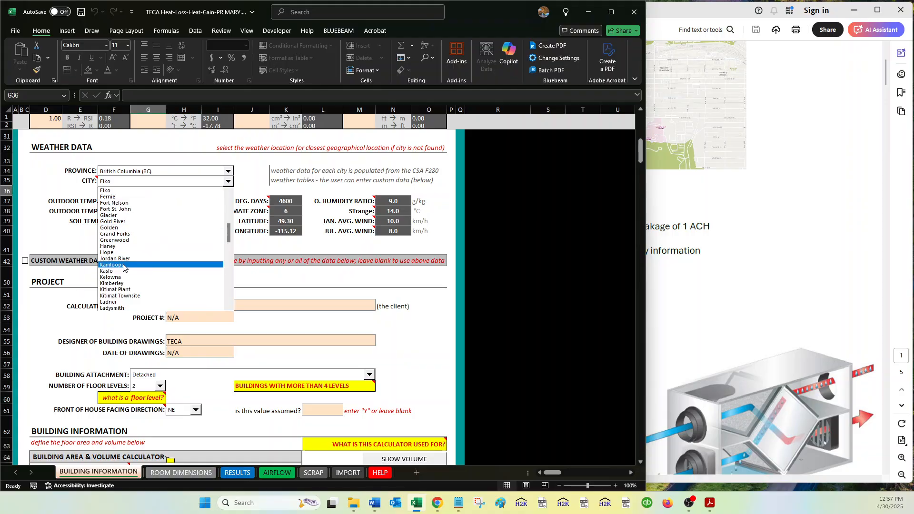
{"action": "left_click", "coordinate": [124, 266]}
{"action": "left_click", "coordinate": [217, 237]}
{"action": "scroll", "coordinate": [222, 257], "scroll_direction": "up", "scroll_amount": 2}
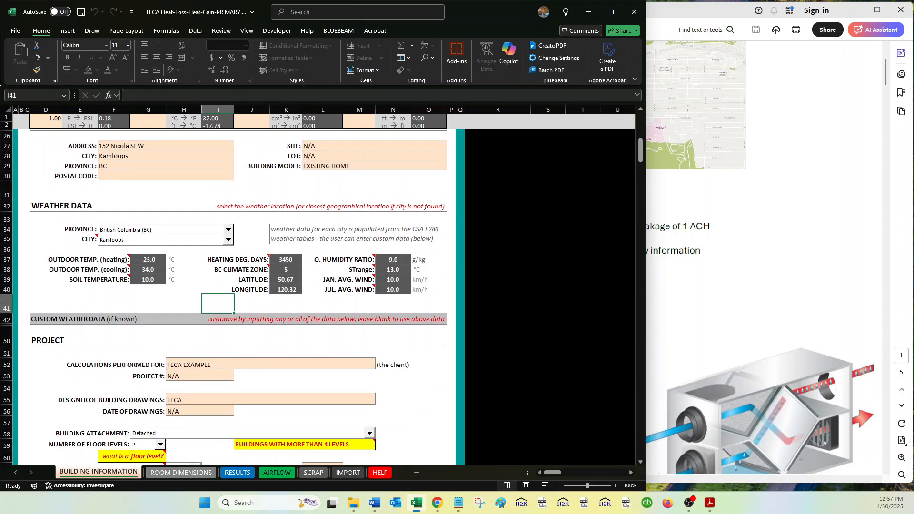
Examine the class example PDF's building design details, floor plans and elevations for the attachment type and number of floor levels.
{"action": "scroll", "coordinate": [224, 278], "scroll_direction": "down", "scroll_amount": 8}
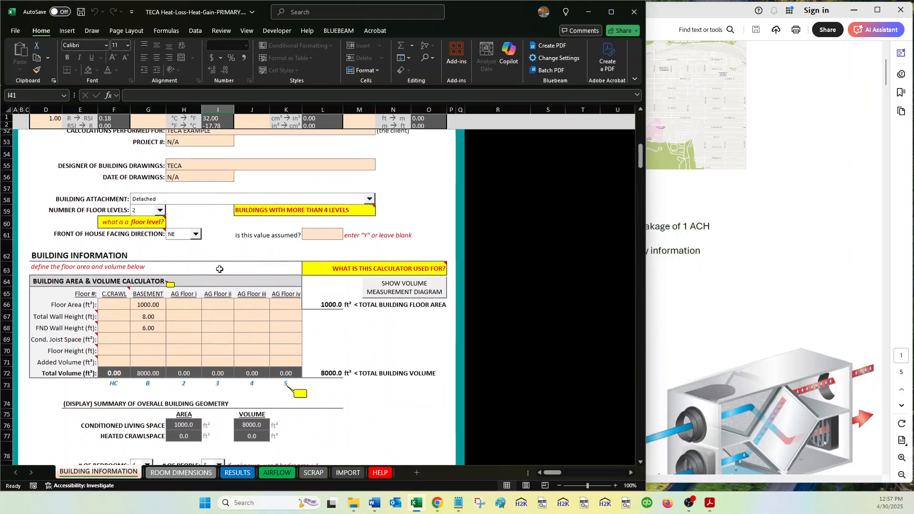
{"action": "left_click", "coordinate": [695, 226]}
{"action": "scroll", "coordinate": [694, 225], "scroll_direction": "down", "scroll_amount": 8}
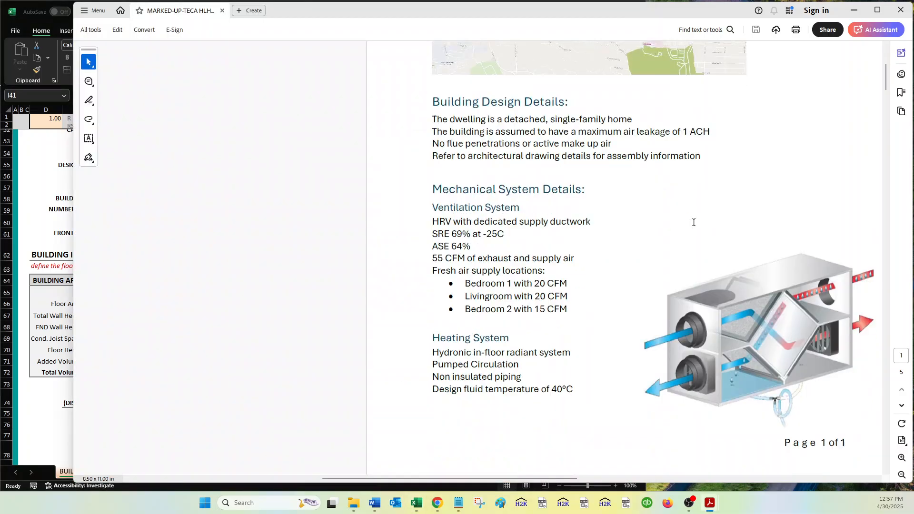
{"action": "scroll", "coordinate": [693, 222], "scroll_direction": "down", "scroll_amount": 5}
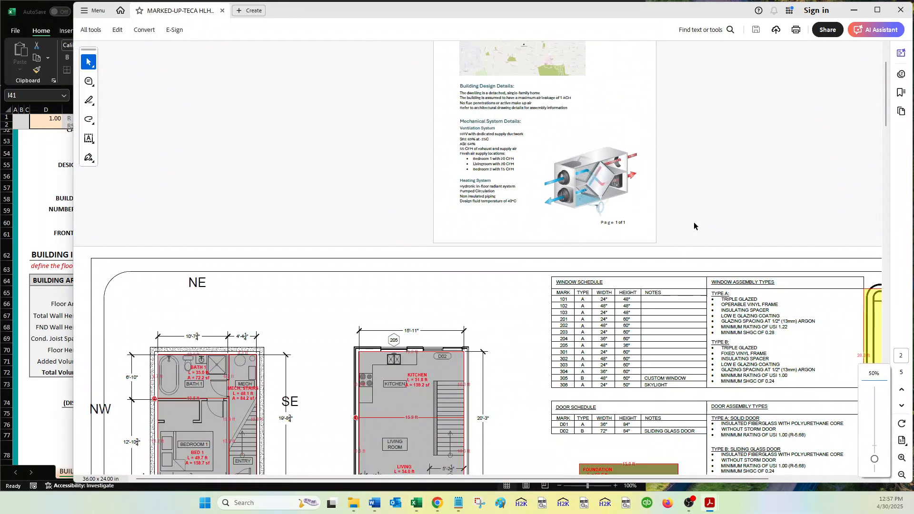
{"action": "scroll", "coordinate": [585, 291], "scroll_direction": "down", "scroll_amount": 3}
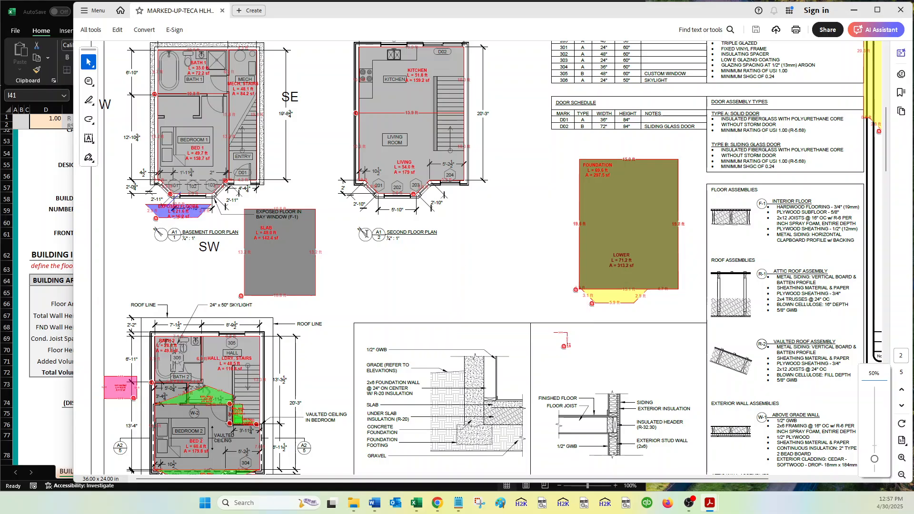
{"action": "scroll", "coordinate": [354, 358], "scroll_direction": "down", "scroll_amount": 8}
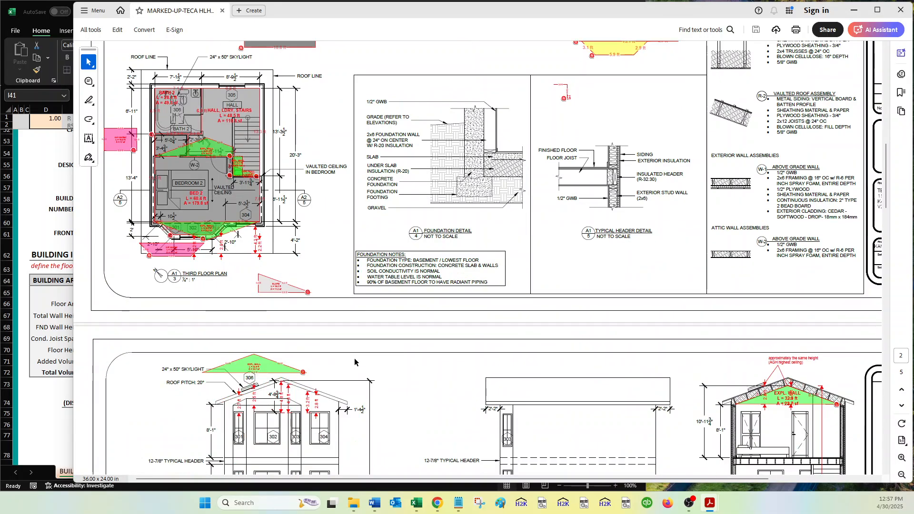
{"action": "scroll", "coordinate": [355, 358], "scroll_direction": "down", "scroll_amount": 3}
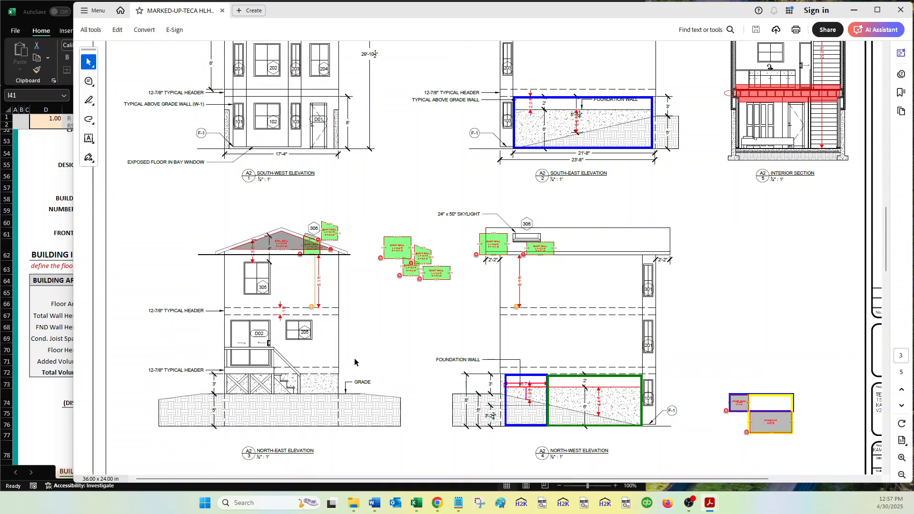
{"action": "scroll", "coordinate": [355, 362], "scroll_direction": "up", "scroll_amount": 1}
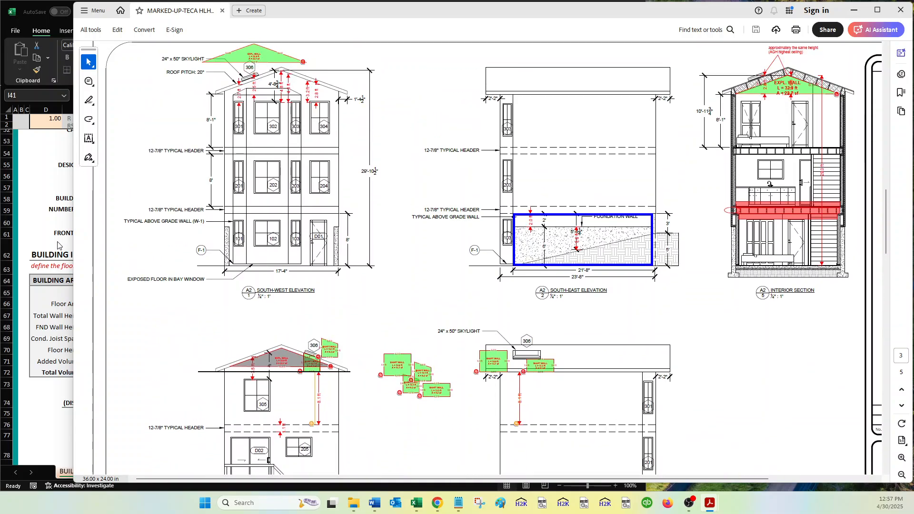
Back in the calculator workbook, keep the building attachment as Detached and set the number of floor levels to 3.
{"action": "left_click", "coordinate": [57, 245]}
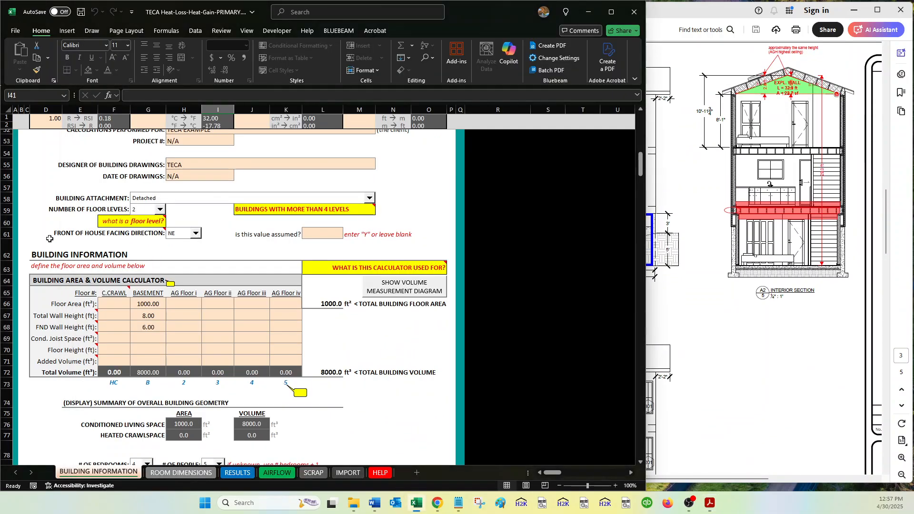
{"action": "left_click", "coordinate": [185, 204]}
{"action": "left_click", "coordinate": [185, 205]}
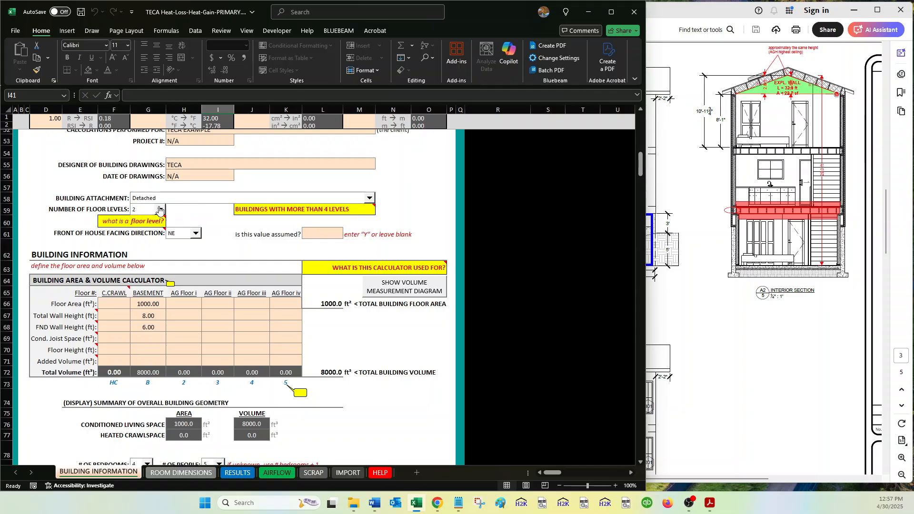
{"action": "left_click", "coordinate": [145, 212]}
{"action": "left_click", "coordinate": [136, 237]}
{"action": "left_click", "coordinate": [278, 256]}
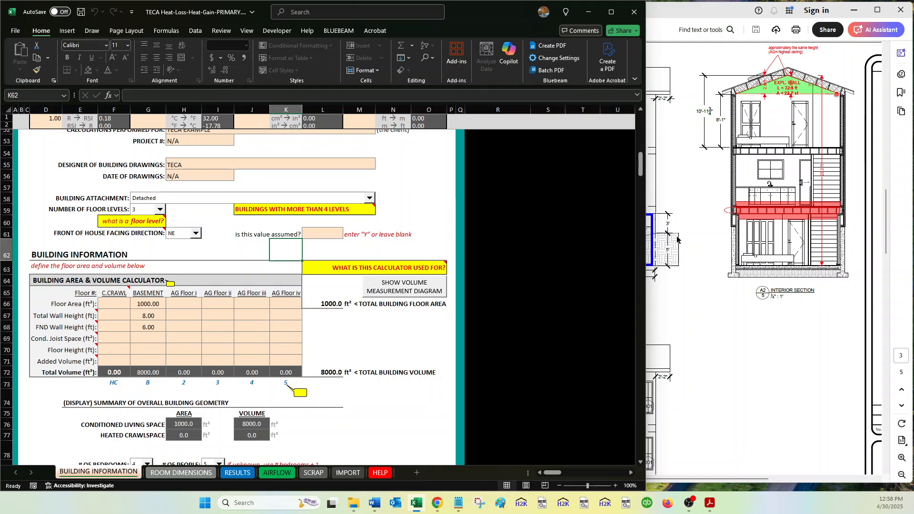
Check the house orientation on the PDF's elevations and floor plans, and set the calculator's front of house facing direction to SW.
{"action": "left_click", "coordinate": [708, 253]}
{"action": "scroll", "coordinate": [425, 273], "scroll_direction": "up", "scroll_amount": 2}
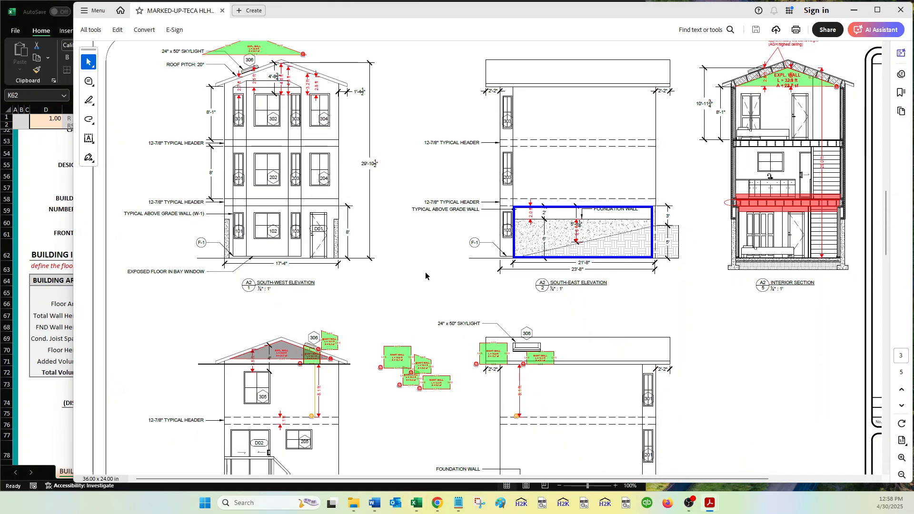
{"action": "scroll", "coordinate": [424, 272], "scroll_direction": "down", "scroll_amount": 1}
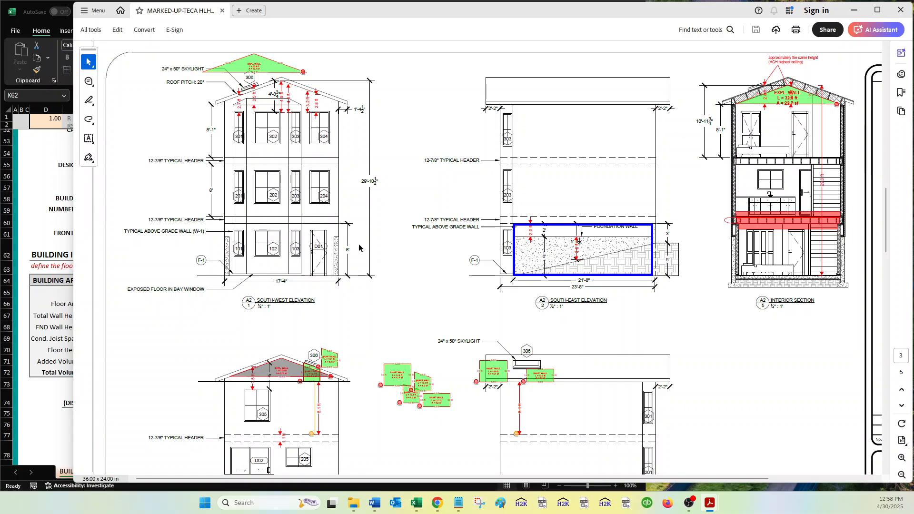
{"action": "scroll", "coordinate": [289, 280], "scroll_direction": "up", "scroll_amount": 10}
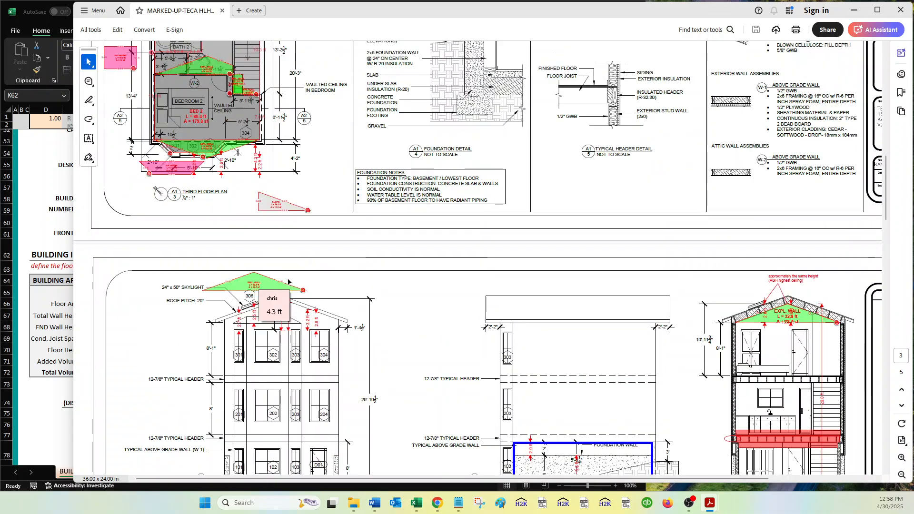
{"action": "scroll", "coordinate": [288, 282], "scroll_direction": "up", "scroll_amount": 3}
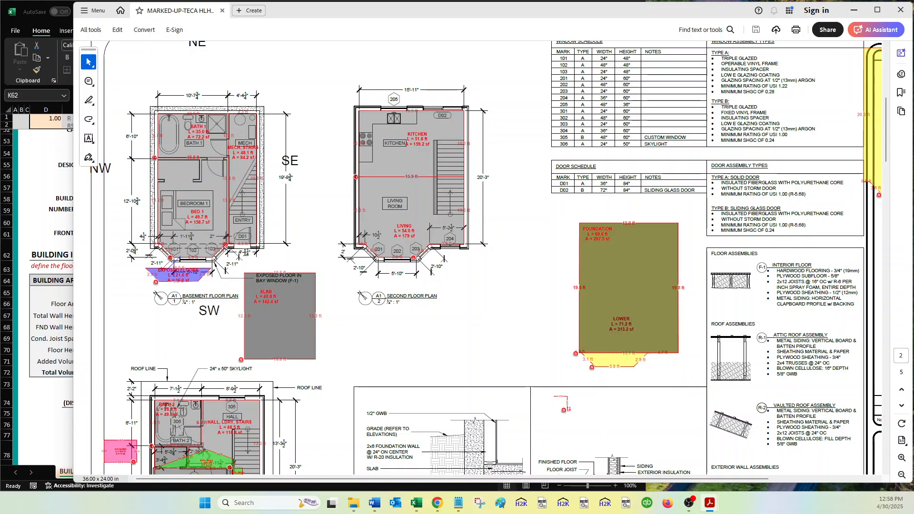
{"action": "mouse_move", "coordinate": [251, 224]}
{"action": "left_click", "coordinate": [65, 283]}
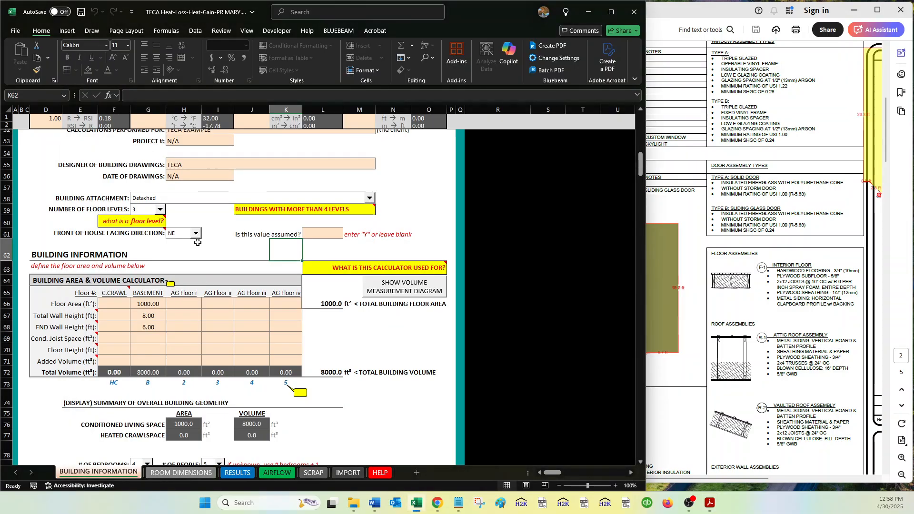
{"action": "left_click", "coordinate": [179, 235]}
{"action": "left_click", "coordinate": [174, 274]}
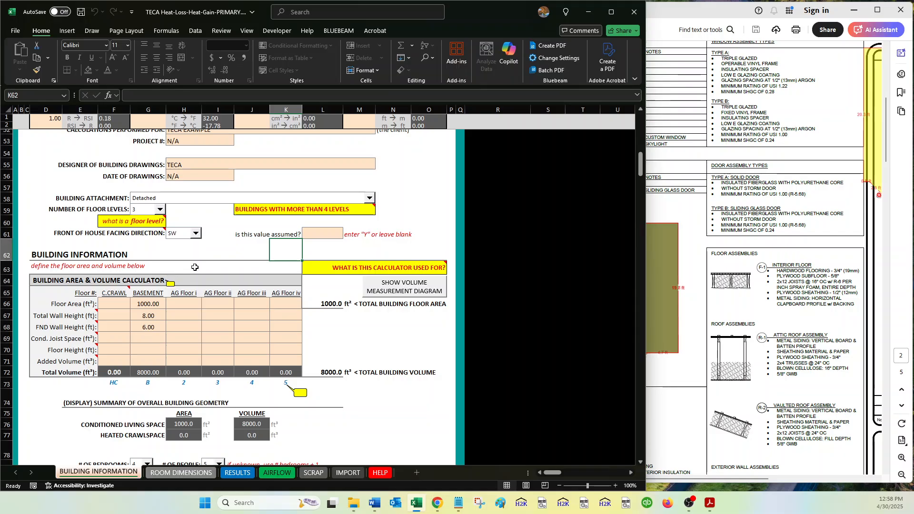
{"action": "left_click", "coordinate": [329, 235]}
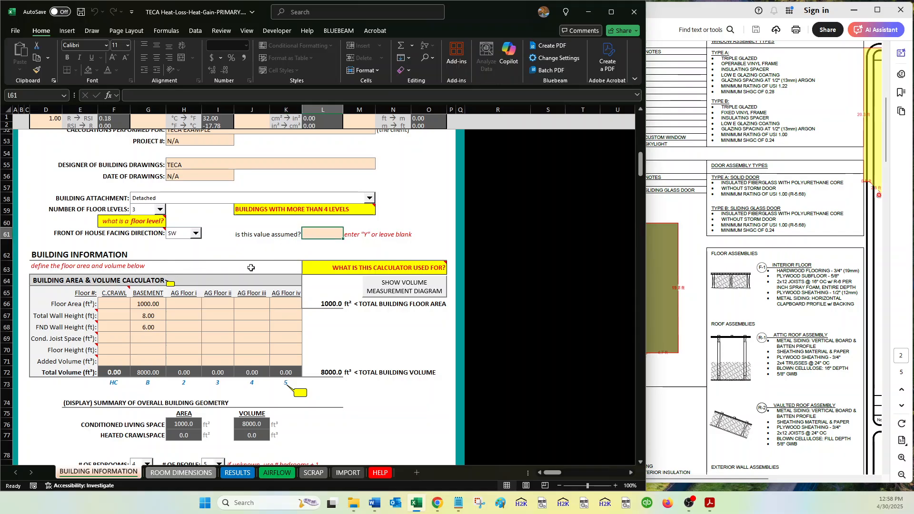
Examine the floor area markups on the class example PDF's floor plan sheet for the lower floor's area.
{"action": "scroll", "coordinate": [251, 268], "scroll_direction": "down", "scroll_amount": 3}
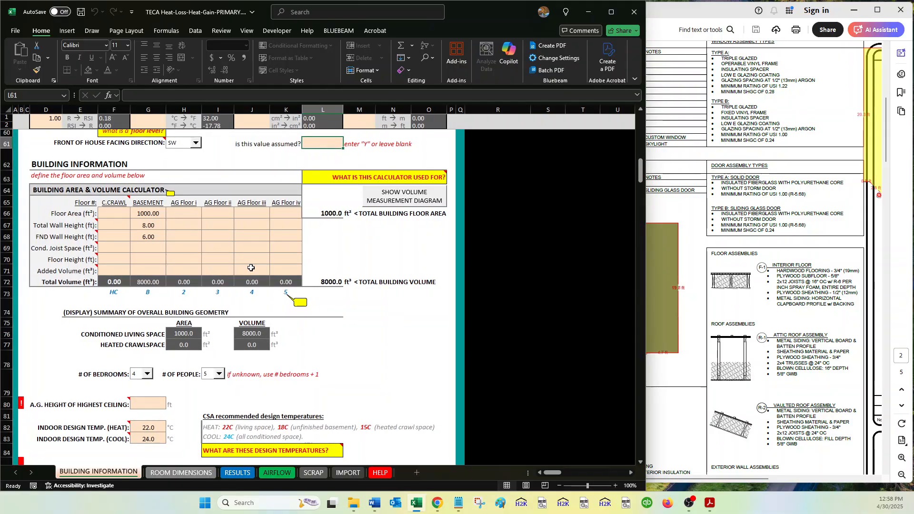
{"action": "left_click", "coordinate": [690, 167]}
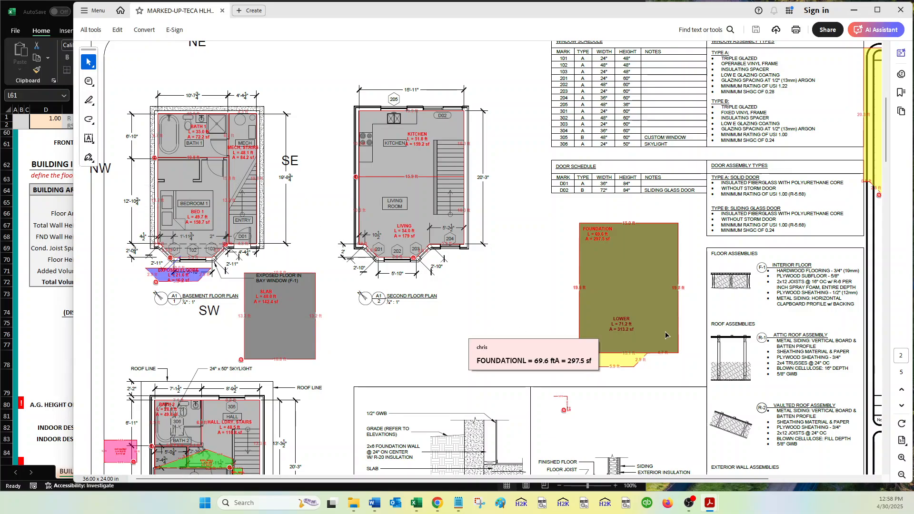
{"action": "scroll", "coordinate": [524, 324], "scroll_direction": "right", "scroll_amount": 5}
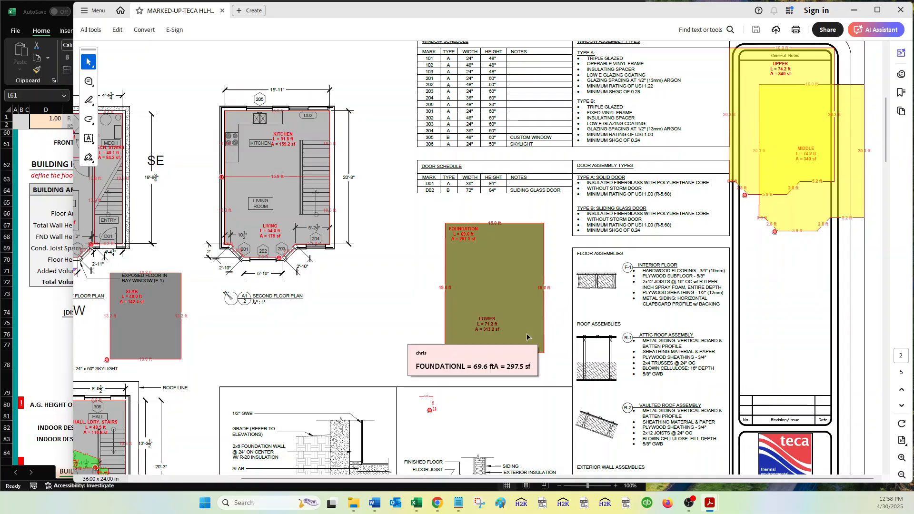
{"action": "scroll", "coordinate": [527, 337], "scroll_direction": "up", "scroll_amount": 3}
{"action": "scroll", "coordinate": [527, 338], "scroll_direction": "up", "scroll_amount": 1}
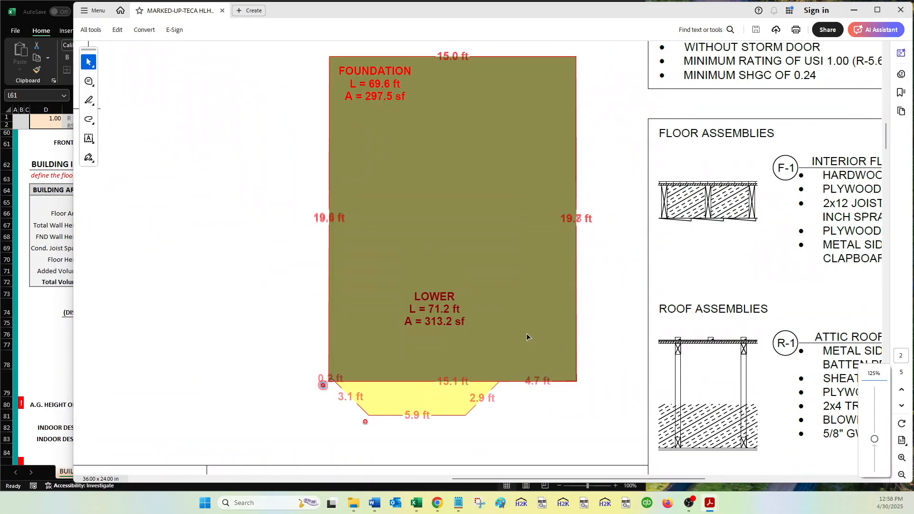
{"action": "left_click", "coordinate": [44, 319]}
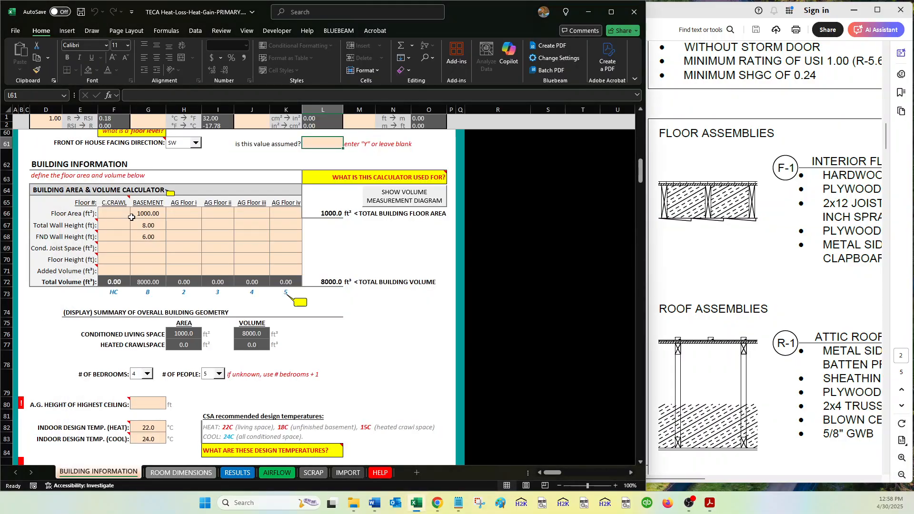
In the calculator workbook, set the basement floor area to 313.2 ft² and clear the basement's total and foundation wall heights.
{"action": "left_click", "coordinate": [161, 213]}
{"action": "type", "text": "1000"}
{"action": "key", "text": "BackSpace"}
{"action": "key", "text": "BackSpace"}
{"action": "key", "text": "BackSpace"}
{"action": "key", "text": "BackSpace"}
{"action": "type", "text": "313.2"}
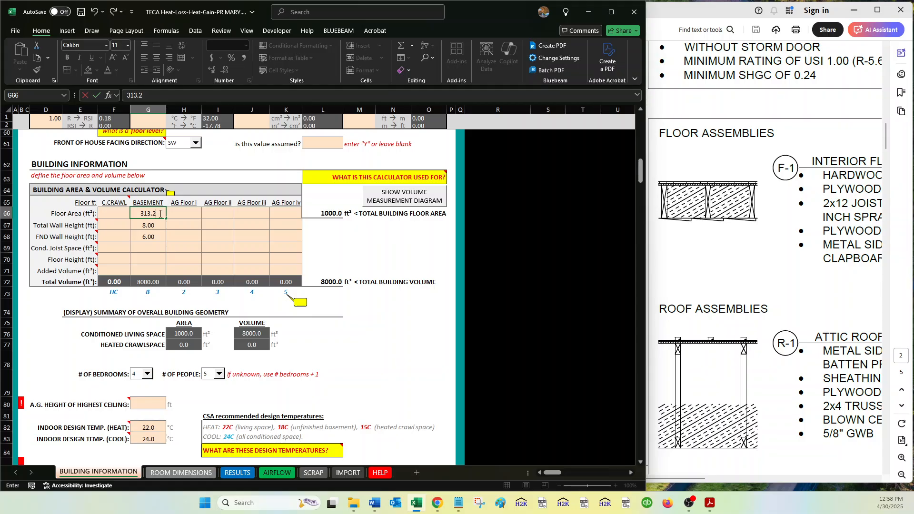
{"action": "key", "text": "Return"}
{"action": "key", "text": "shift+Down"}
{"action": "key", "text": "Delete"}
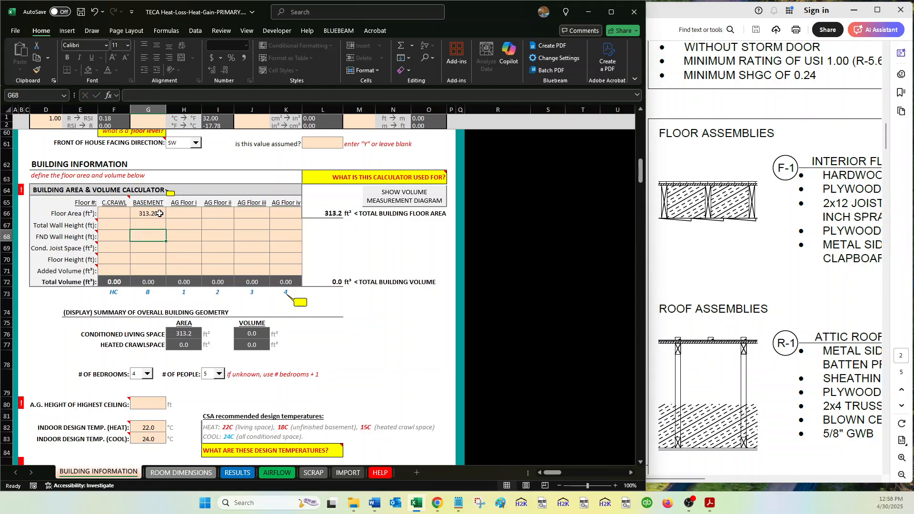
Look up the middle and upper floor areas in the PDF, and set the AG Floor i and AG Floor ii areas to 340 ft² each.
{"action": "left_click", "coordinate": [187, 211]}
{"action": "left_click", "coordinate": [676, 231]}
{"action": "scroll", "coordinate": [677, 230], "scroll_direction": "right", "scroll_amount": 10}
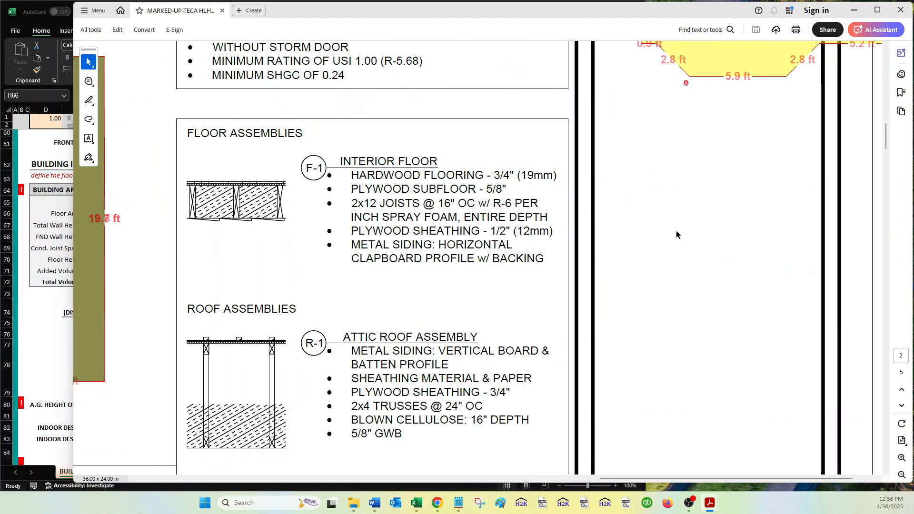
{"action": "scroll", "coordinate": [676, 231], "scroll_direction": "up", "scroll_amount": 8}
{"action": "scroll", "coordinate": [676, 230], "scroll_direction": "right", "scroll_amount": 3}
{"action": "scroll", "coordinate": [676, 230], "scroll_direction": "up", "scroll_amount": 5}
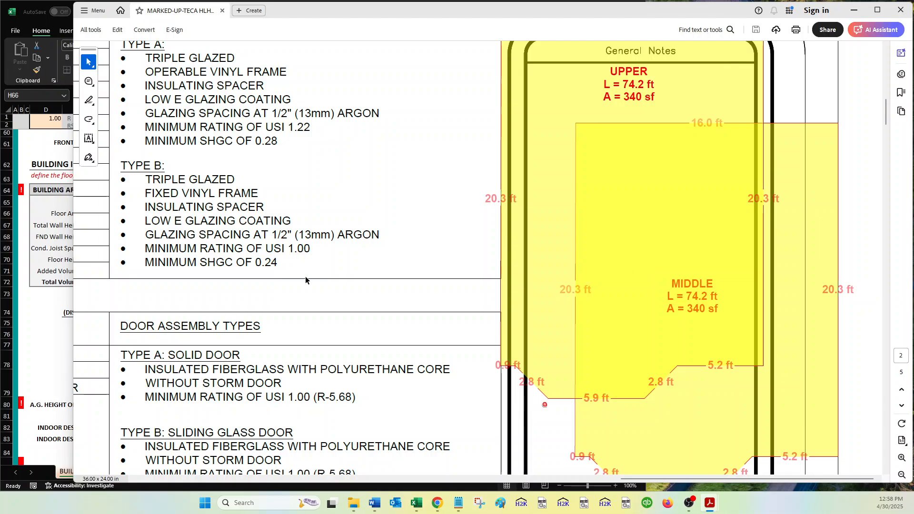
{"action": "left_click", "coordinate": [32, 301]}
{"action": "type", "text": "340"}
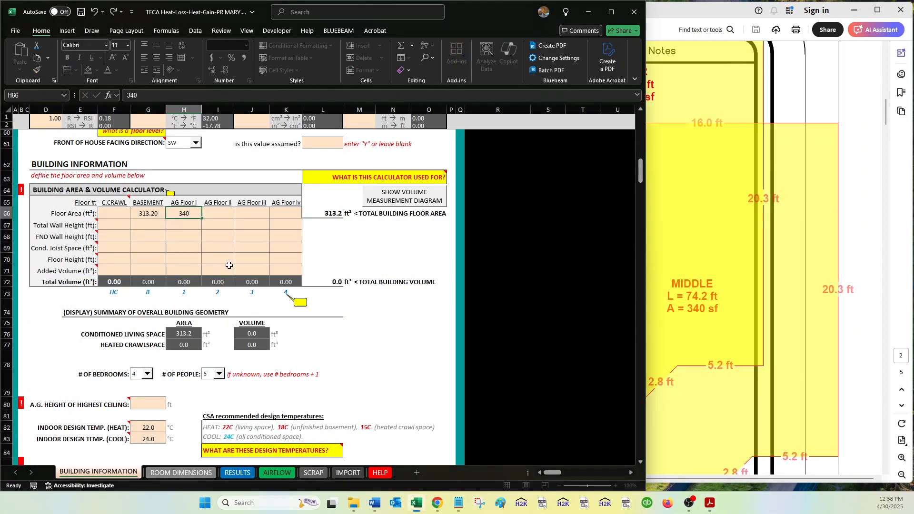
{"action": "key", "text": "Tab"}
{"action": "type", "text": "340"}
{"action": "key", "text": "Return"}
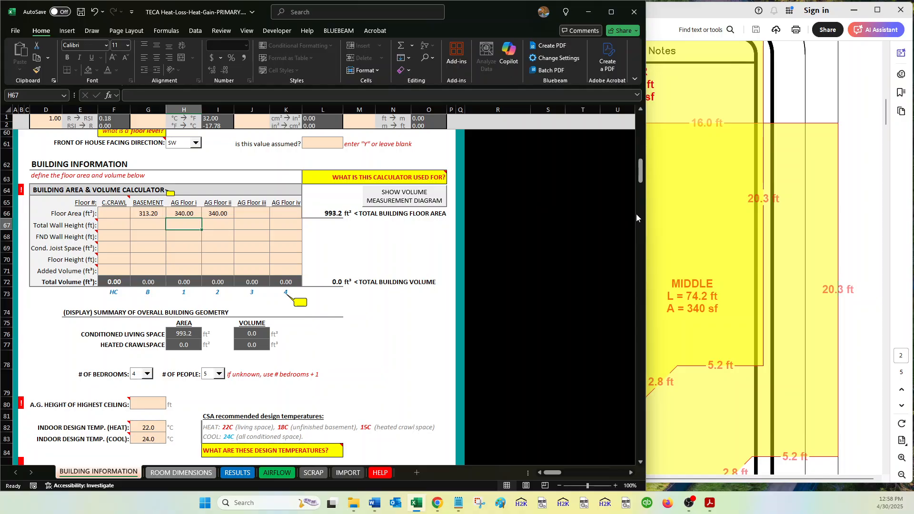
Find the basement wall height on the PDF's south-west elevation and set the basement's total wall height to 8 ft in the calculator.
{"action": "left_click", "coordinate": [657, 219]}
{"action": "scroll", "coordinate": [713, 212], "scroll_direction": "down", "scroll_amount": 5}
{"action": "scroll", "coordinate": [506, 274], "scroll_direction": "down", "scroll_amount": 15}
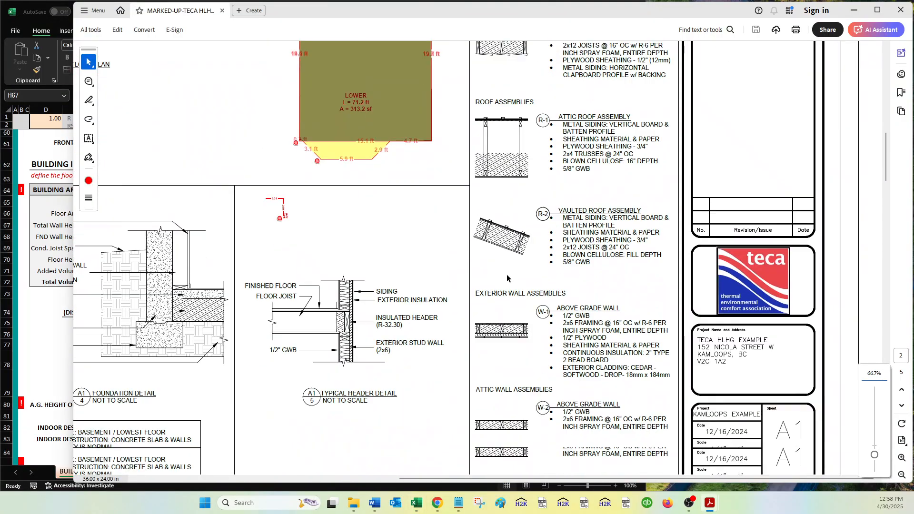
{"action": "scroll", "coordinate": [507, 278], "scroll_direction": "down", "scroll_amount": 5}
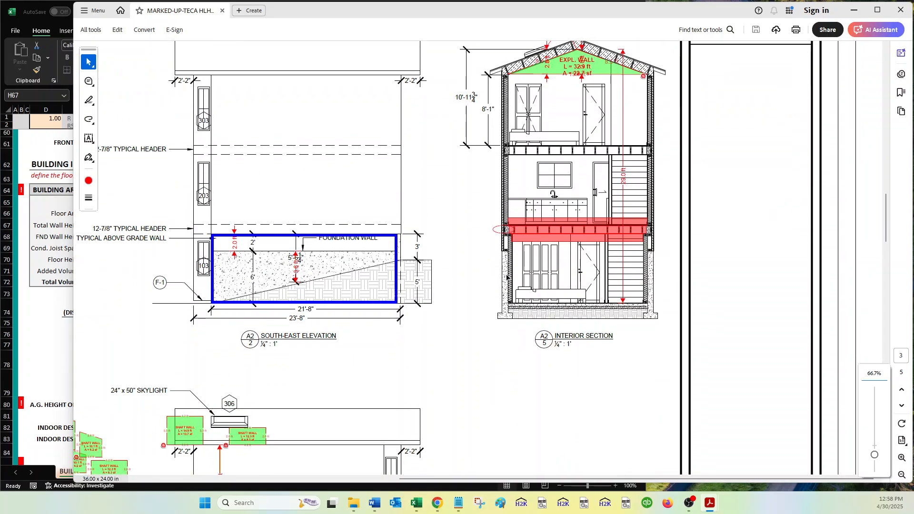
{"action": "scroll", "coordinate": [507, 278], "scroll_direction": "left", "scroll_amount": 3}
{"action": "scroll", "coordinate": [506, 275], "scroll_direction": "left", "scroll_amount": 3}
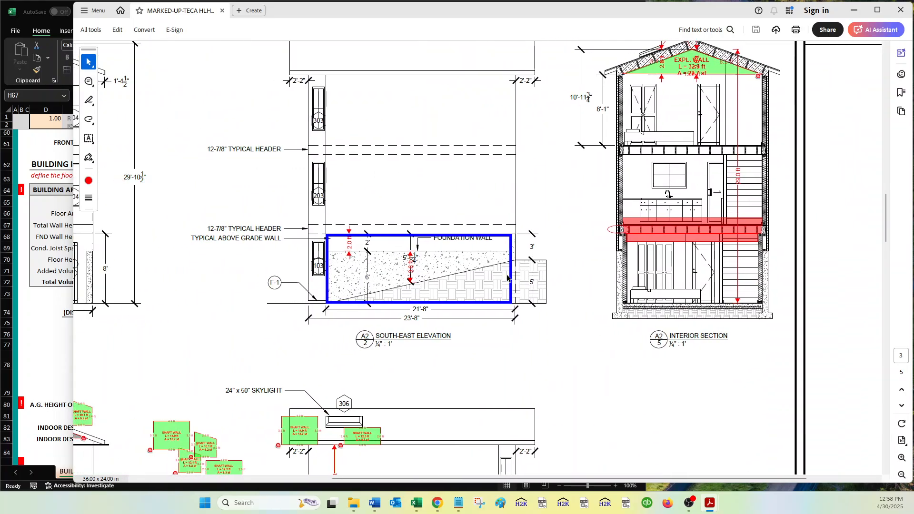
{"action": "scroll", "coordinate": [408, 204], "scroll_direction": "left", "scroll_amount": 8}
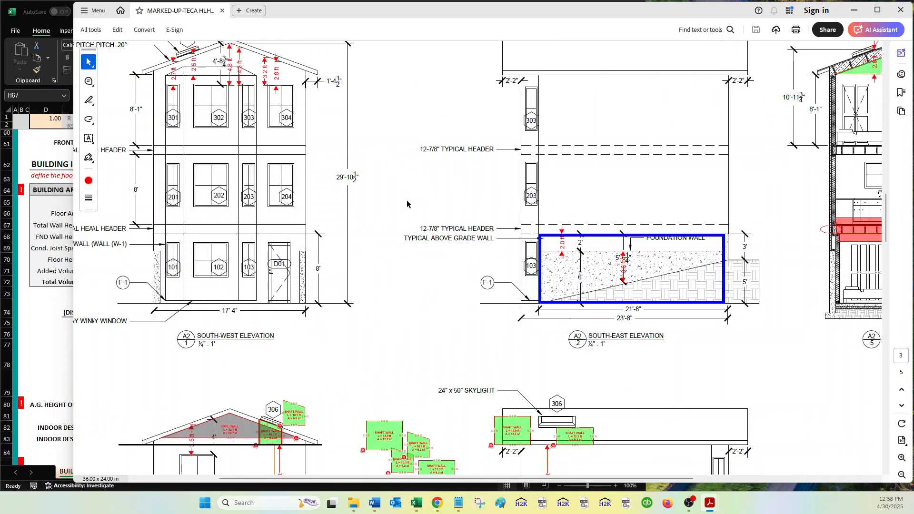
{"action": "scroll", "coordinate": [408, 204], "scroll_direction": "left", "scroll_amount": 2}
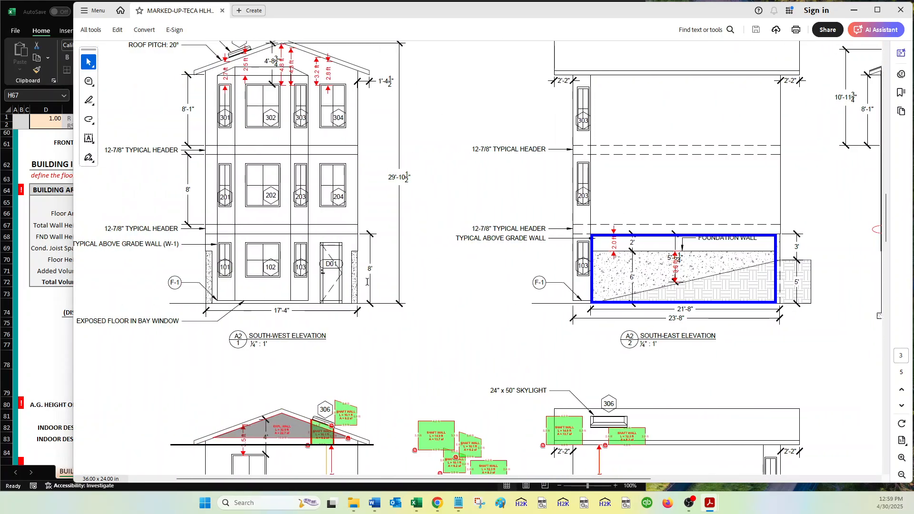
{"action": "scroll", "coordinate": [367, 282], "scroll_direction": "up", "scroll_amount": 2}
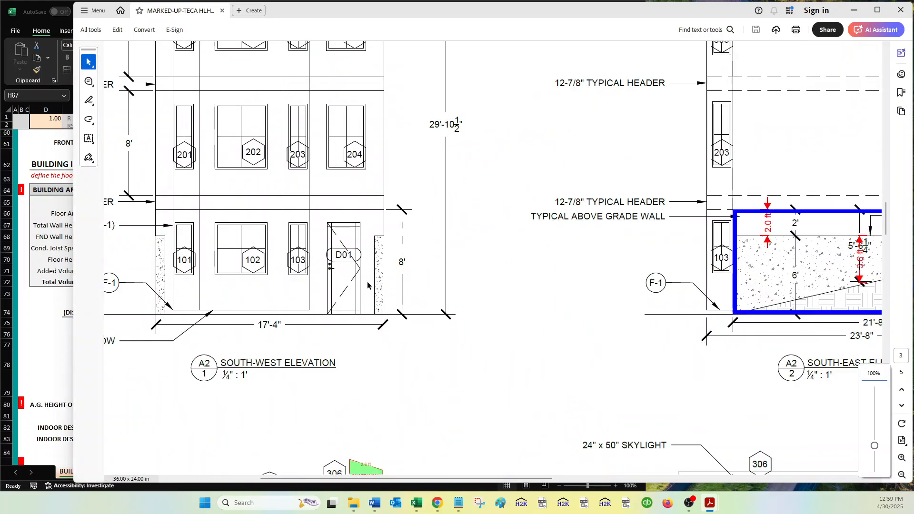
{"action": "left_click", "coordinate": [31, 323]}
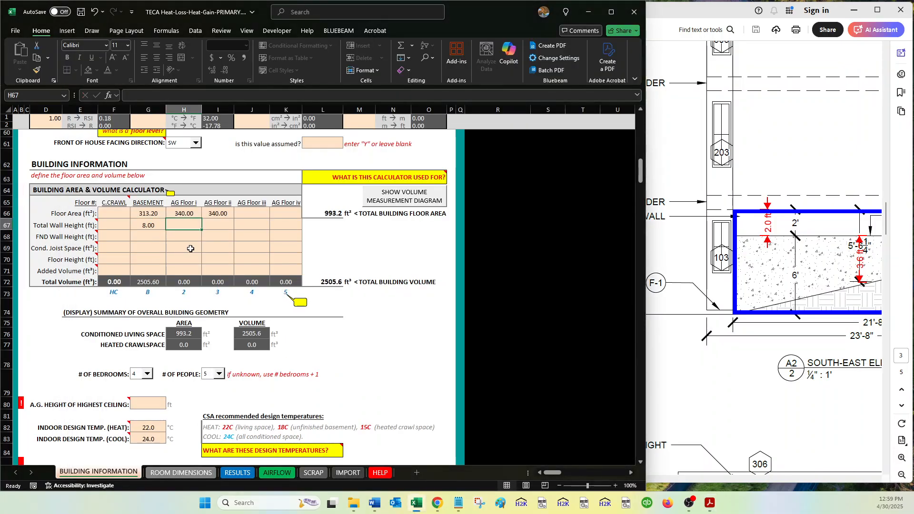
Check the middle storey's wall height on the south-west elevation and set the AG Floor i total wall height to 8 ft.
{"action": "left_click", "coordinate": [674, 313]}
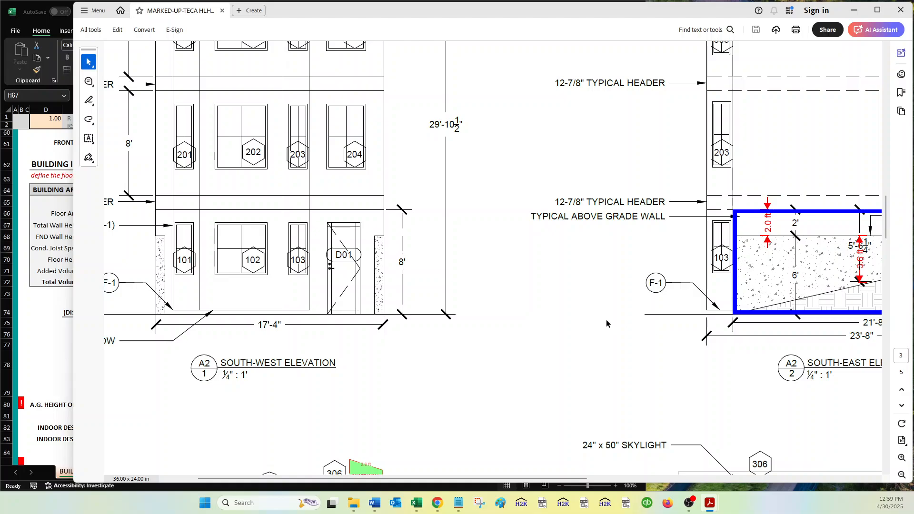
{"action": "scroll", "coordinate": [607, 319], "scroll_direction": "down", "scroll_amount": 2}
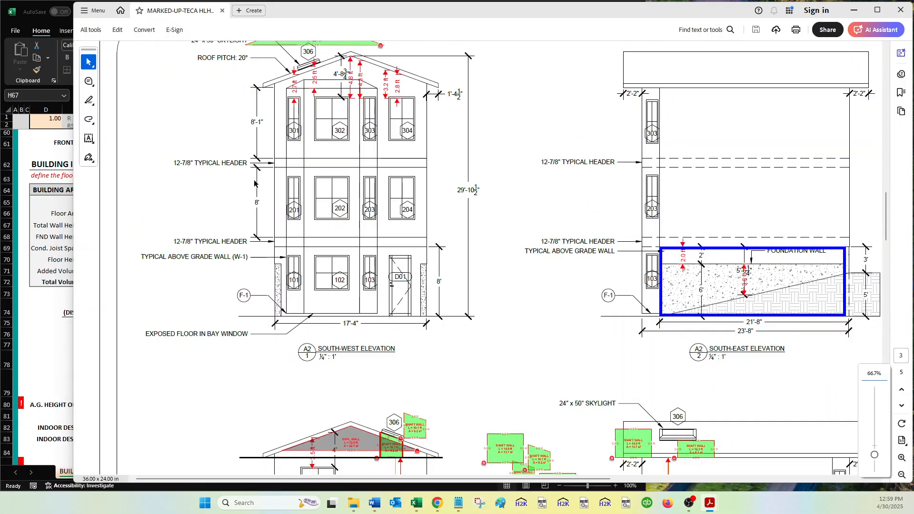
{"action": "left_click", "coordinate": [67, 320]}
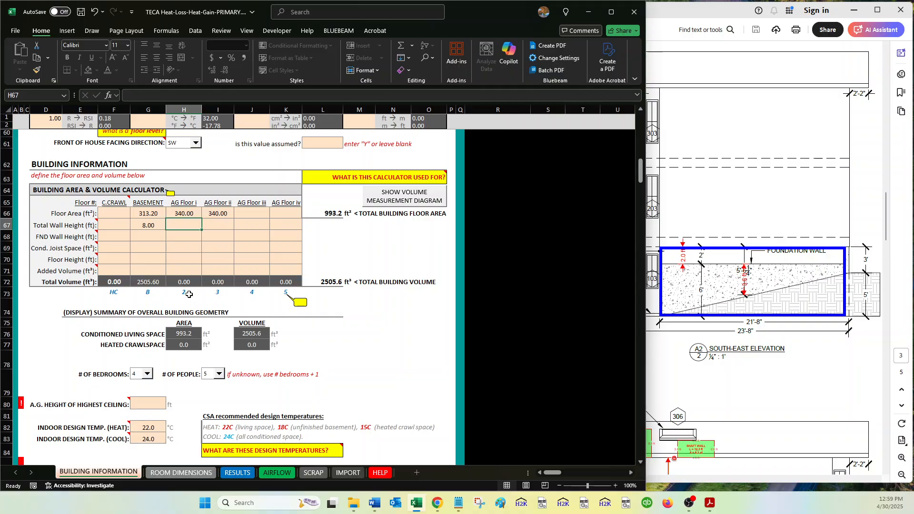
{"action": "key", "text": "Tab"}
Check the top storey's wall height on the elevation and enter =8+1/12 as the AG Floor ii total wall height.
{"action": "left_click", "coordinate": [681, 177]}
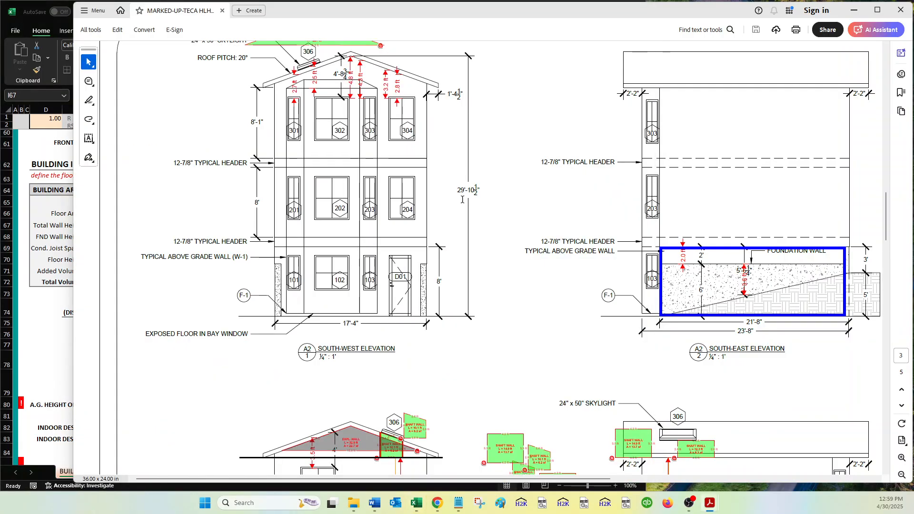
{"action": "key", "text": "alt+Tab"}
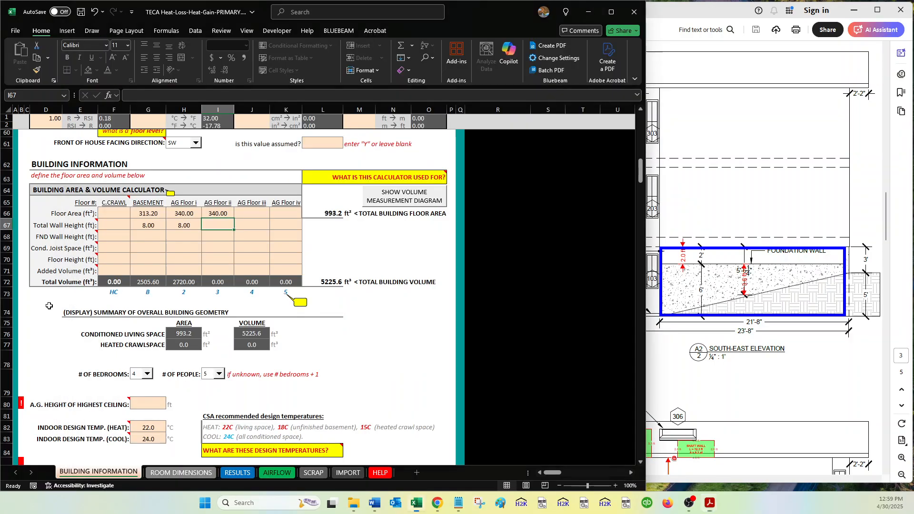
{"action": "type", "text": "=8"}
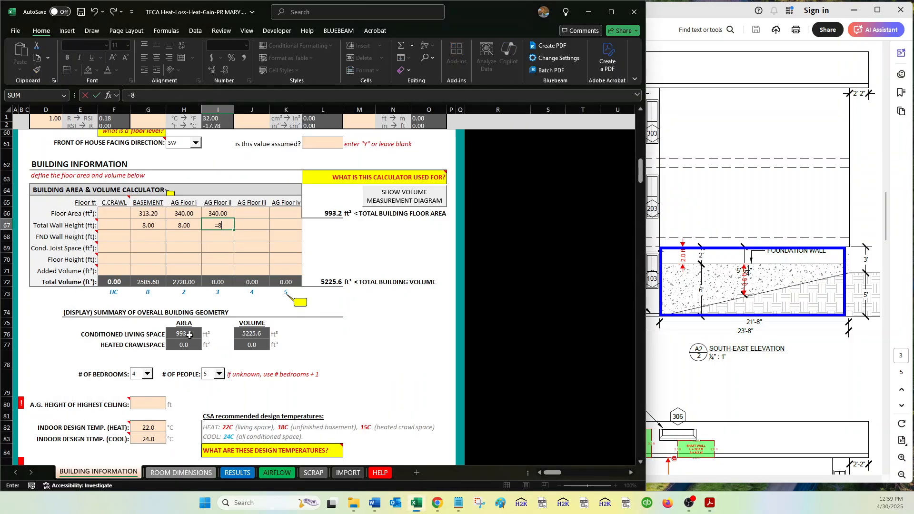
{"action": "type", "text": "+1/12"}
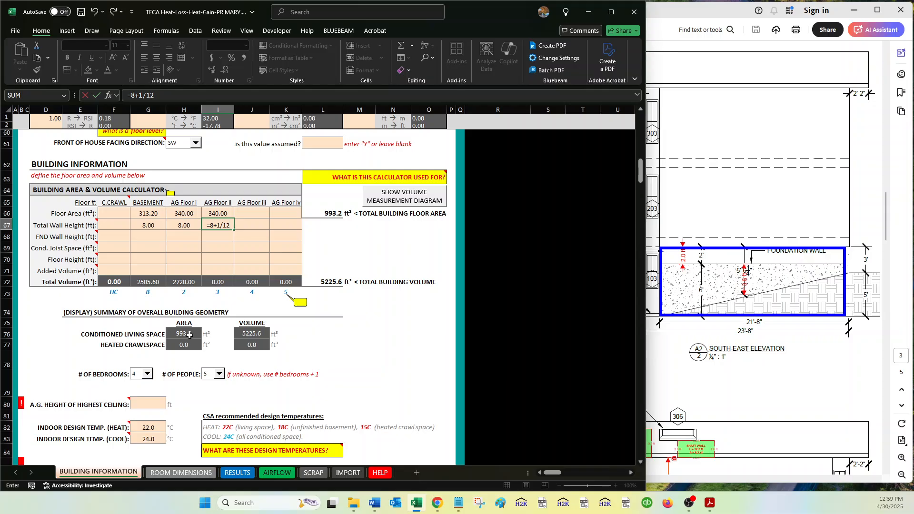
{"action": "key", "text": "Return"}
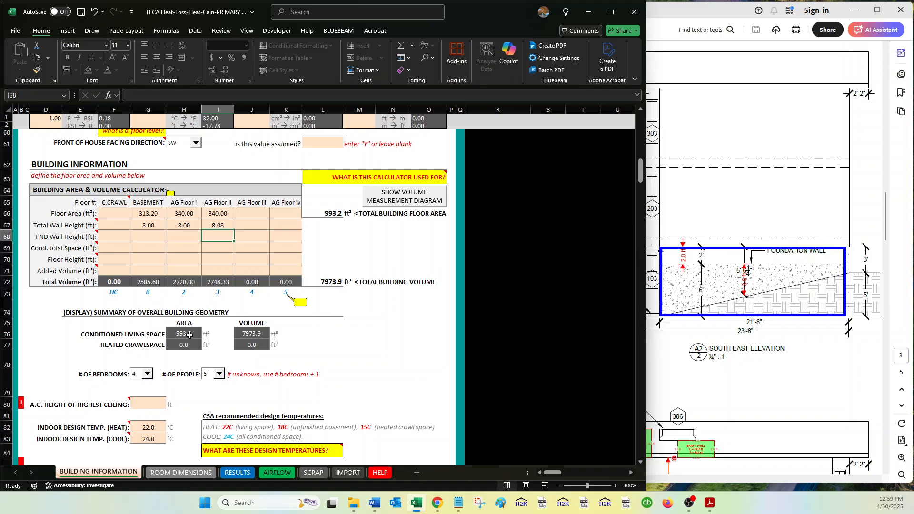
Check the foundation wall dimensions on the PDF's four elevations and set the basement's FND wall height to 6 ft in the calculator.
{"action": "left_click", "coordinate": [696, 205]}
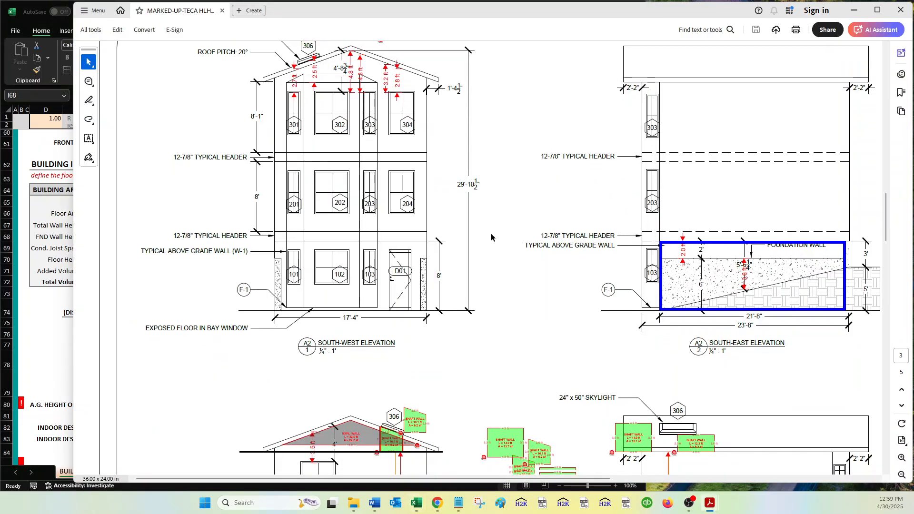
{"action": "scroll", "coordinate": [490, 233], "scroll_direction": "down", "scroll_amount": 5}
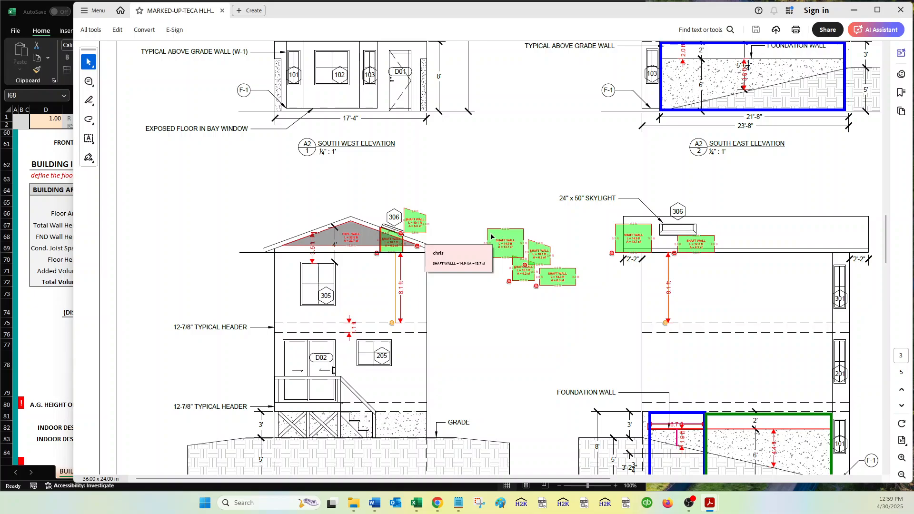
{"action": "scroll", "coordinate": [491, 237], "scroll_direction": "down", "scroll_amount": 1}
{"action": "scroll", "coordinate": [492, 237], "scroll_direction": "up", "scroll_amount": 2}
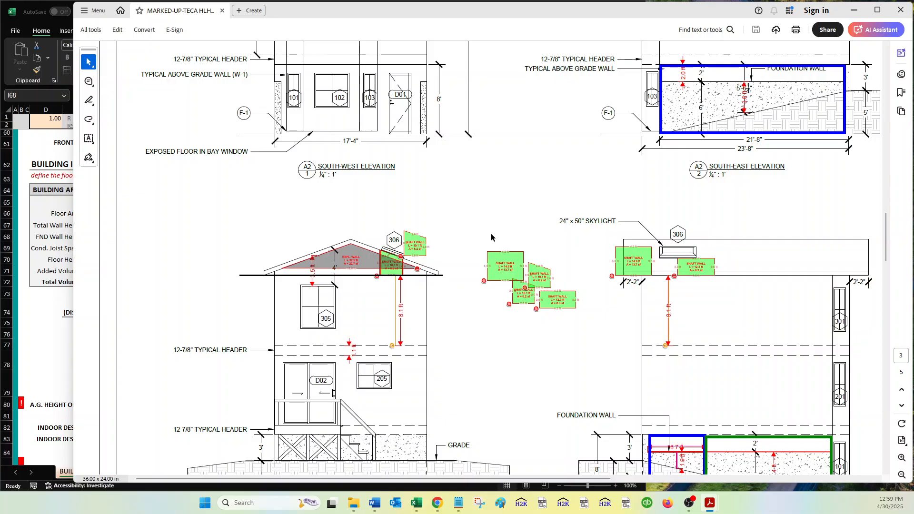
{"action": "scroll", "coordinate": [490, 235], "scroll_direction": "up", "scroll_amount": 2}
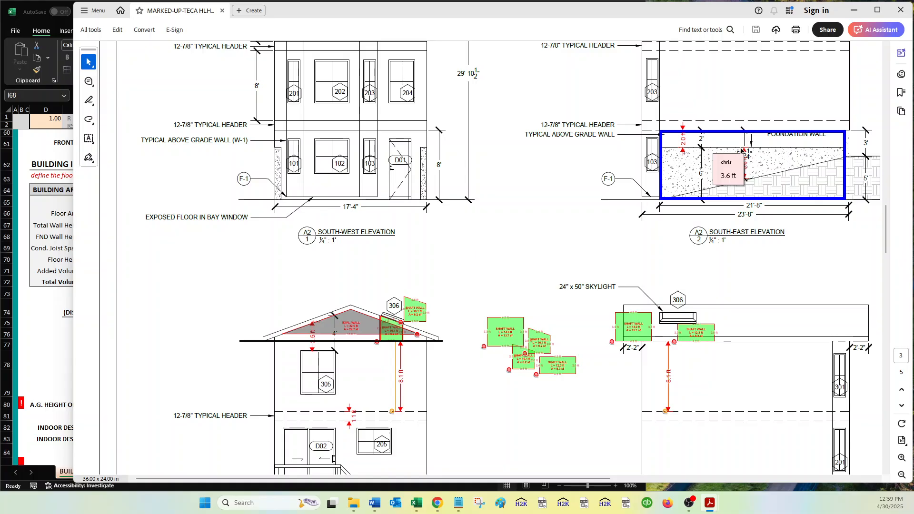
{"action": "scroll", "coordinate": [743, 147], "scroll_direction": "down", "scroll_amount": 5}
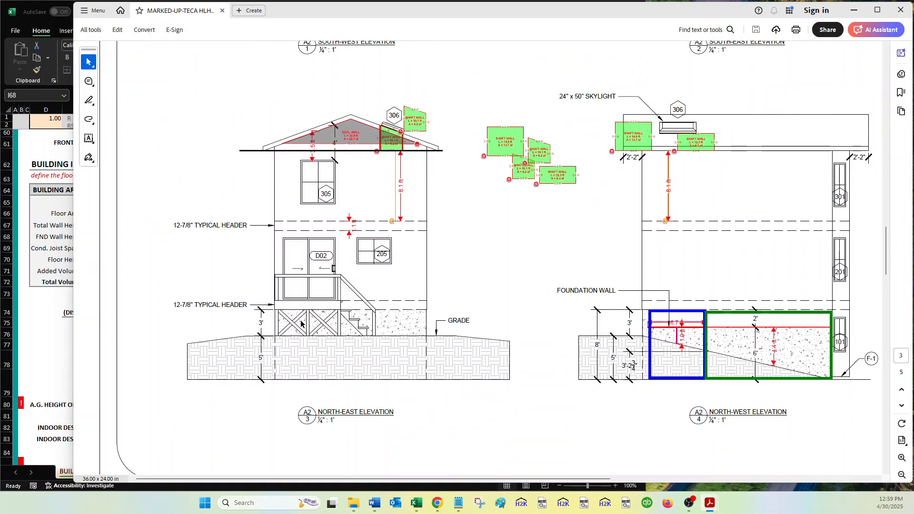
{"action": "scroll", "coordinate": [426, 330], "scroll_direction": "up", "scroll_amount": 2}
{"action": "left_click", "coordinate": [47, 326]}
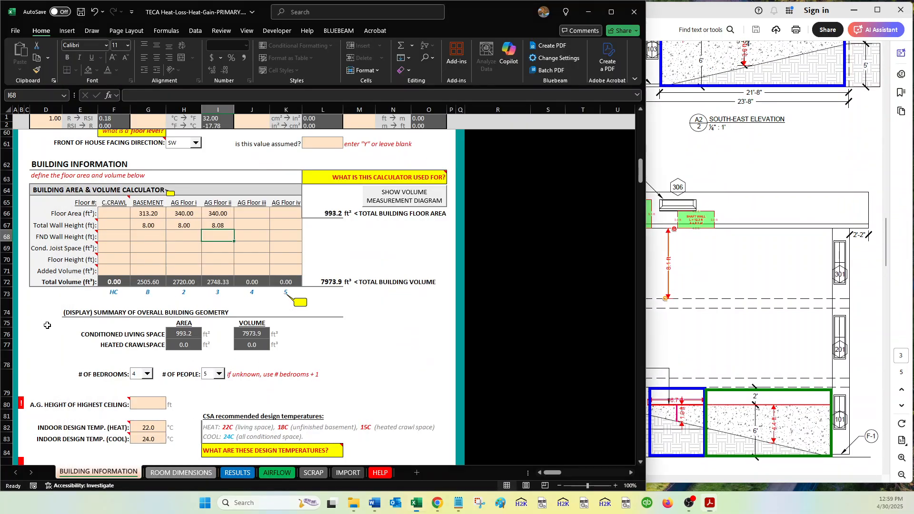
{"action": "left_click", "coordinate": [149, 232]}
{"action": "type", "text": "6"}
{"action": "key", "text": "Return"}
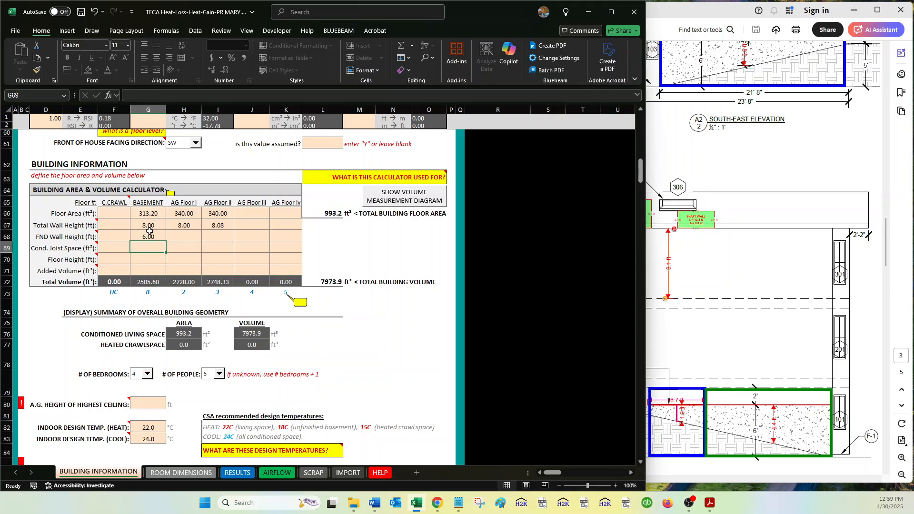
Check the joist space above the basement on the PDF's interior section and enter =H66 as the basement's conditioned joist space.
{"action": "left_click", "coordinate": [710, 288]}
{"action": "scroll", "coordinate": [710, 288], "scroll_direction": "down", "scroll_amount": 5}
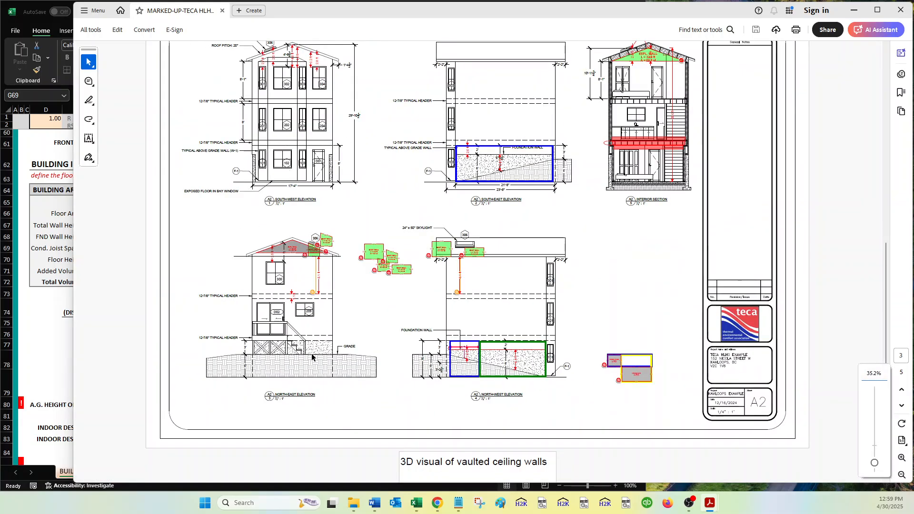
{"action": "left_click", "coordinate": [48, 318]}
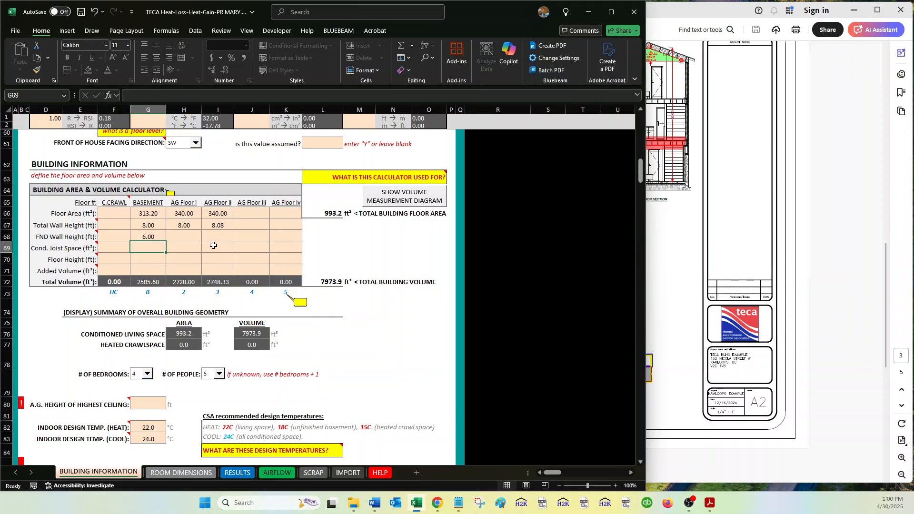
{"action": "left_click", "coordinate": [690, 241]}
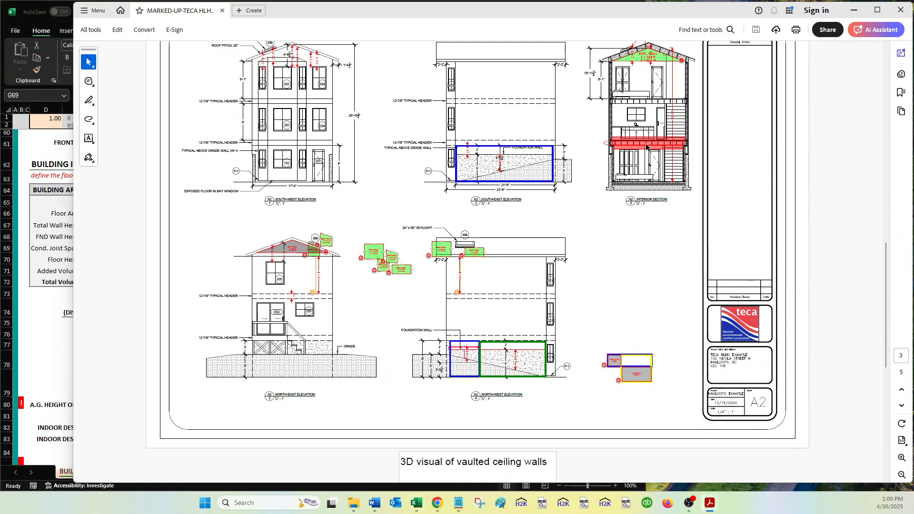
{"action": "scroll", "coordinate": [653, 152], "scroll_direction": "up", "scroll_amount": 5}
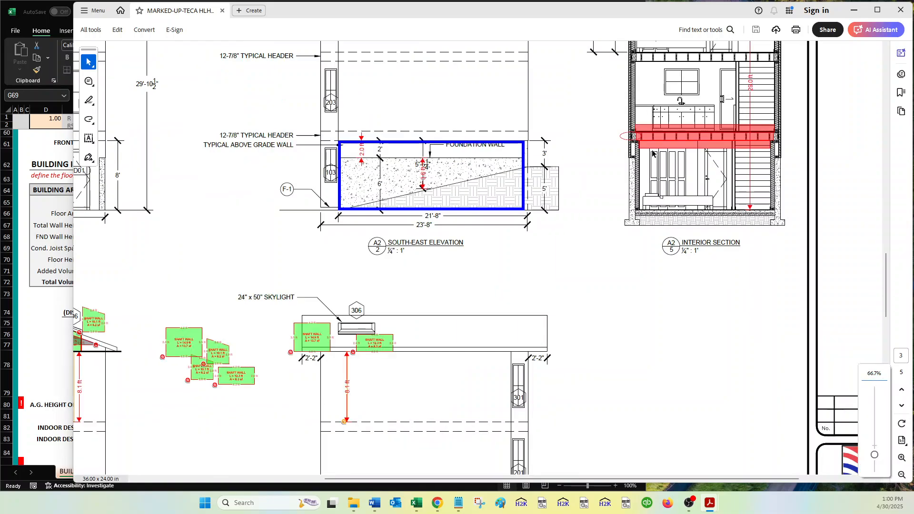
{"action": "scroll", "coordinate": [754, 196], "scroll_direction": "right", "scroll_amount": 1}
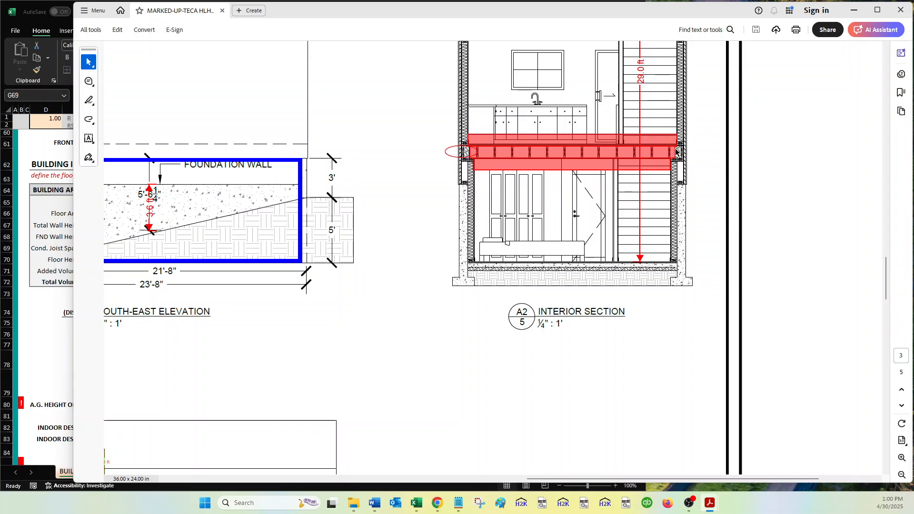
{"action": "scroll", "coordinate": [659, 168], "scroll_direction": "down", "scroll_amount": 1}
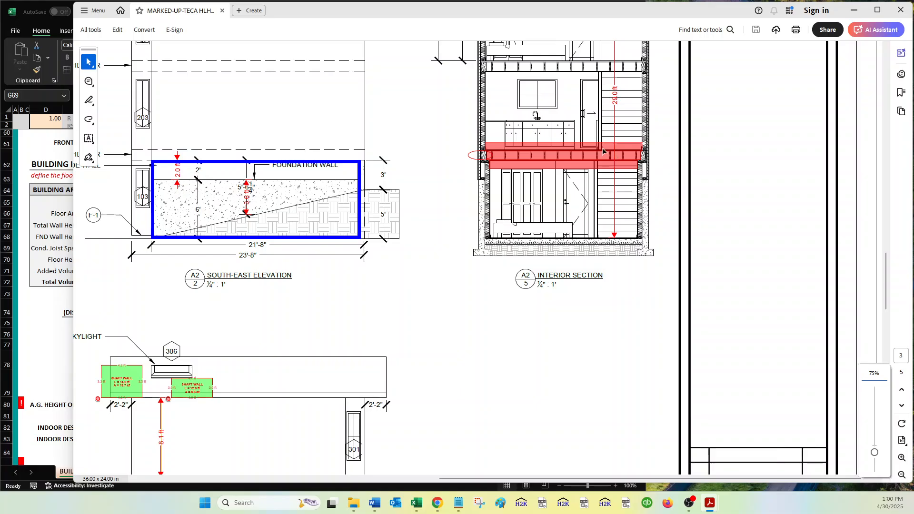
{"action": "scroll", "coordinate": [604, 151], "scroll_direction": "up", "scroll_amount": 2}
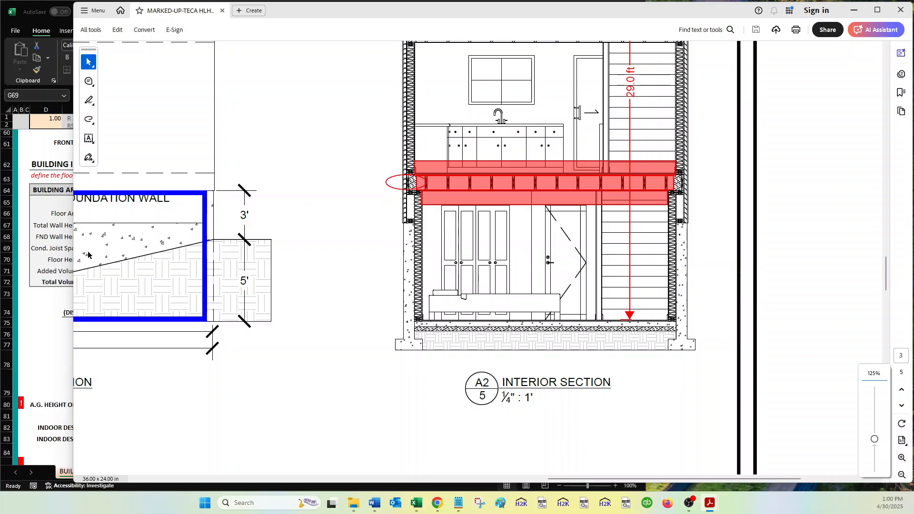
{"action": "left_click", "coordinate": [44, 306]}
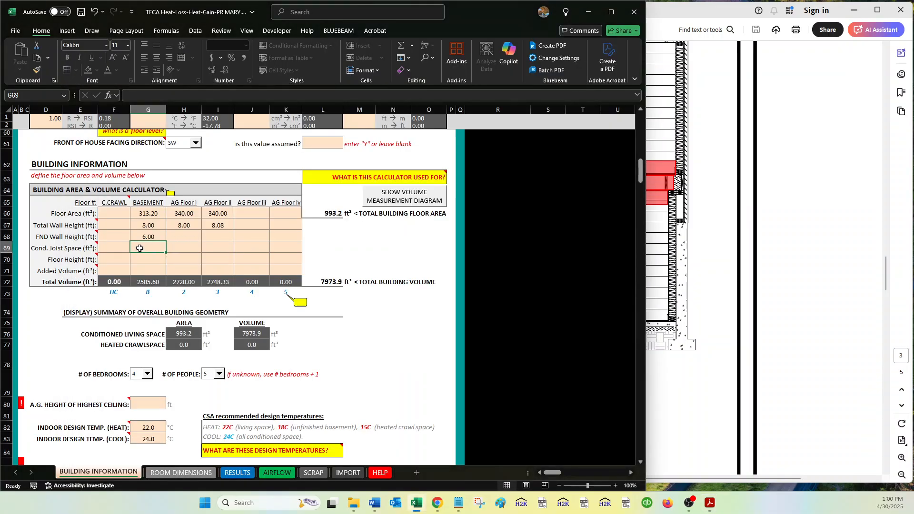
{"action": "type", "text": "="}
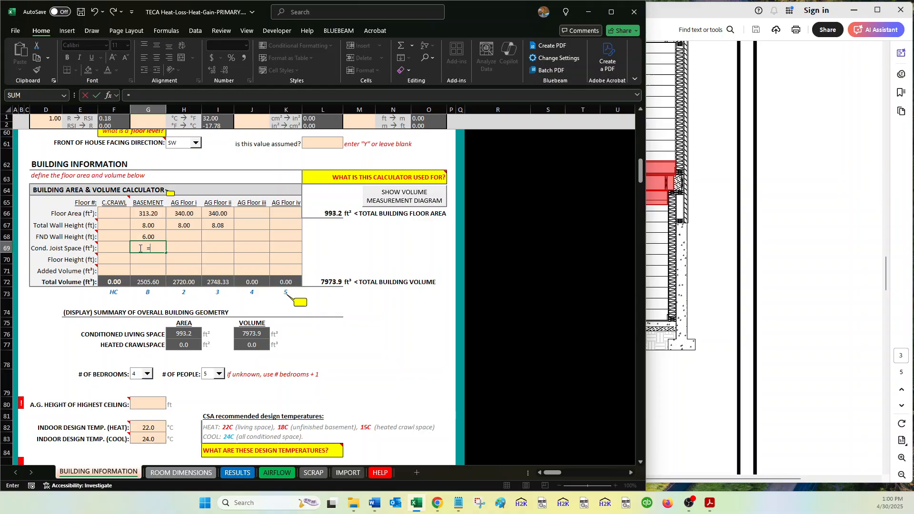
{"action": "left_click", "coordinate": [184, 214]}
{"action": "key", "text": "Tab"}
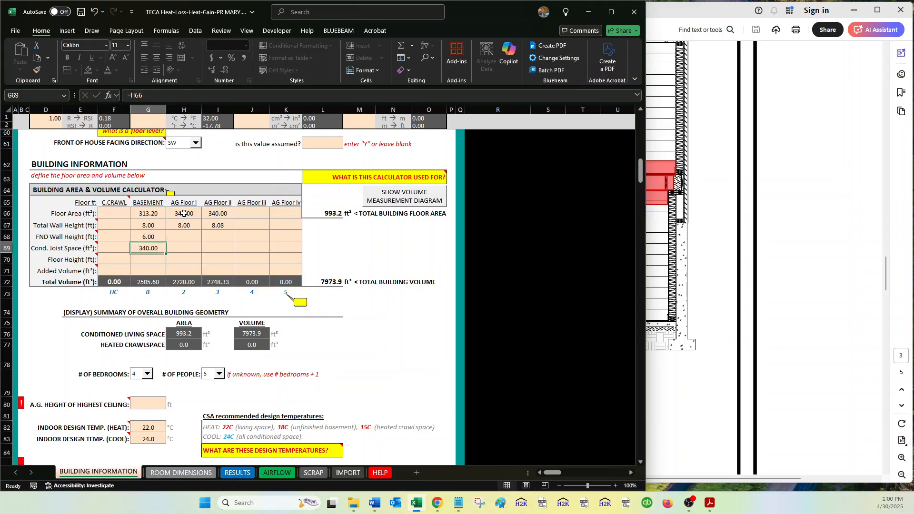
Enter =I66 as AG Floor i's conditioned joist space and check the upper floor joists on the PDF's interior section.
{"action": "type", "text": "="}
{"action": "left_click", "coordinate": [218, 215]}
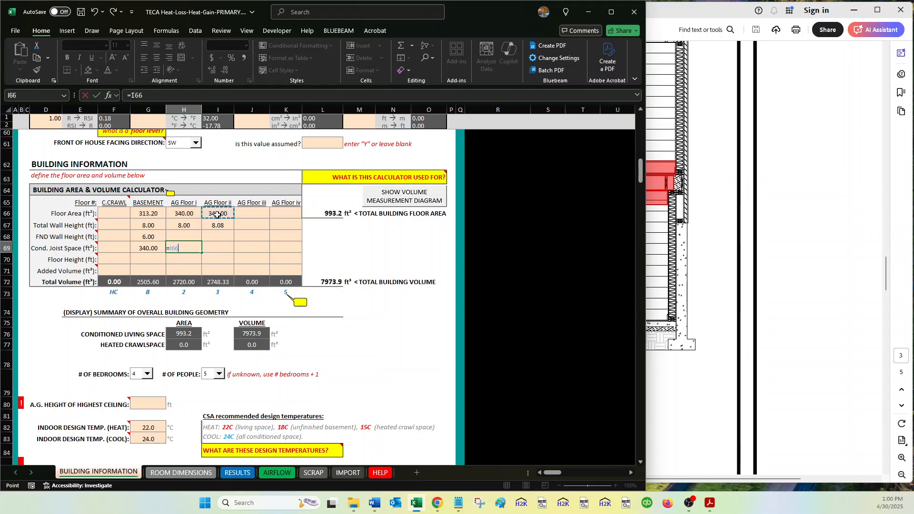
{"action": "key", "text": "Return"}
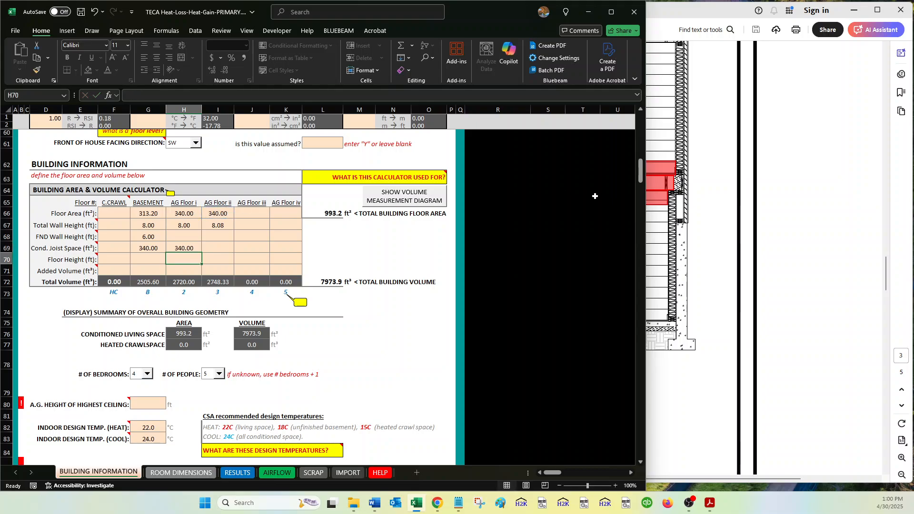
{"action": "left_click", "coordinate": [690, 219]}
{"action": "scroll", "coordinate": [691, 218], "scroll_direction": "up", "scroll_amount": 5}
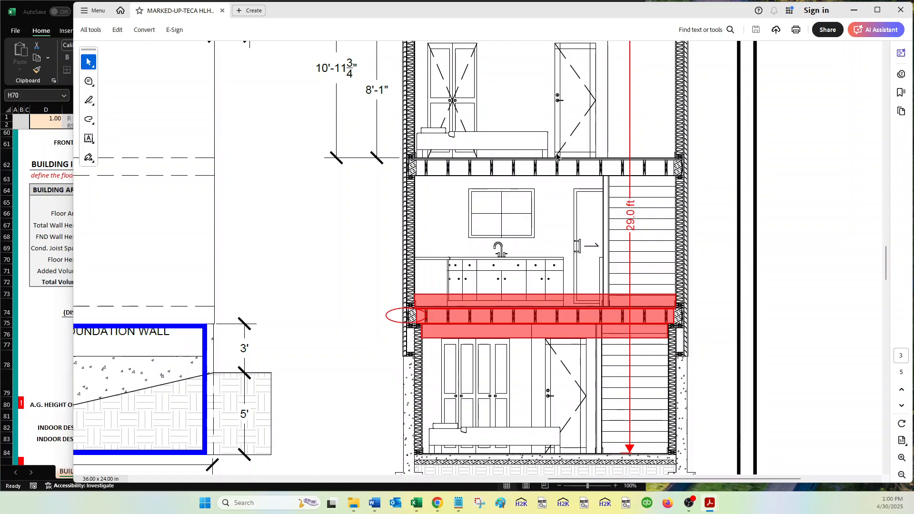
{"action": "left_click", "coordinate": [39, 310]}
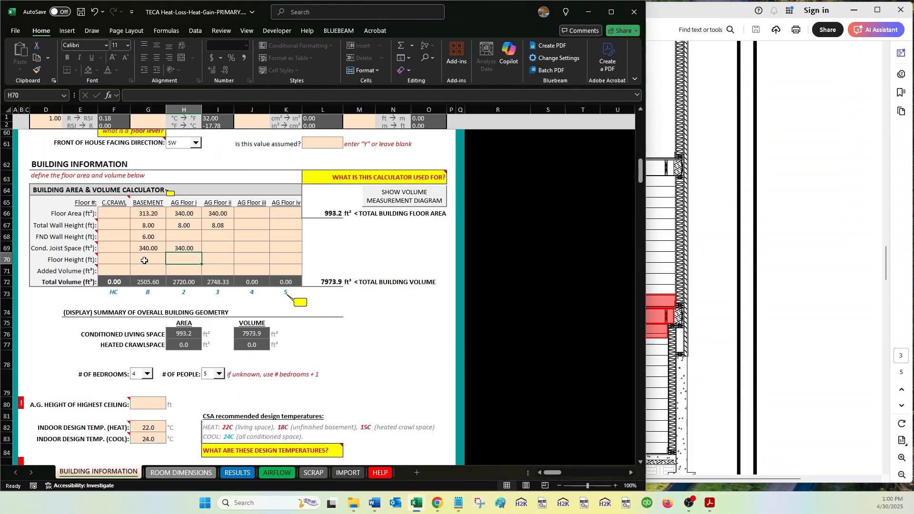
Find the typical header depth on the PDF's south-west elevation and enter =(12+7/8)/12 as the basement's floor height.
{"action": "left_click", "coordinate": [155, 258]}
{"action": "left_click", "coordinate": [693, 217]}
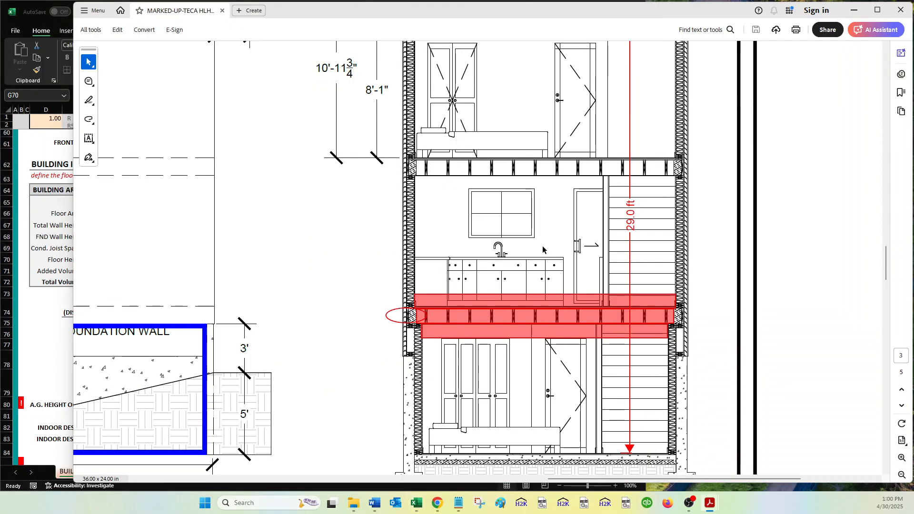
{"action": "scroll", "coordinate": [542, 246], "scroll_direction": "left", "scroll_amount": 3}
{"action": "scroll", "coordinate": [542, 246], "scroll_direction": "left", "scroll_amount": 8}
{"action": "scroll", "coordinate": [542, 246], "scroll_direction": "down", "scroll_amount": 1}
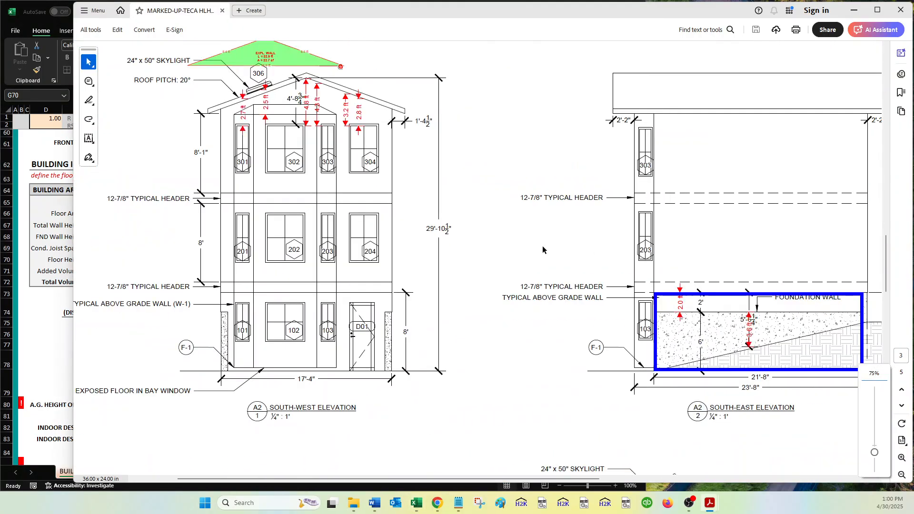
{"action": "scroll", "coordinate": [542, 246], "scroll_direction": "left", "scroll_amount": 3}
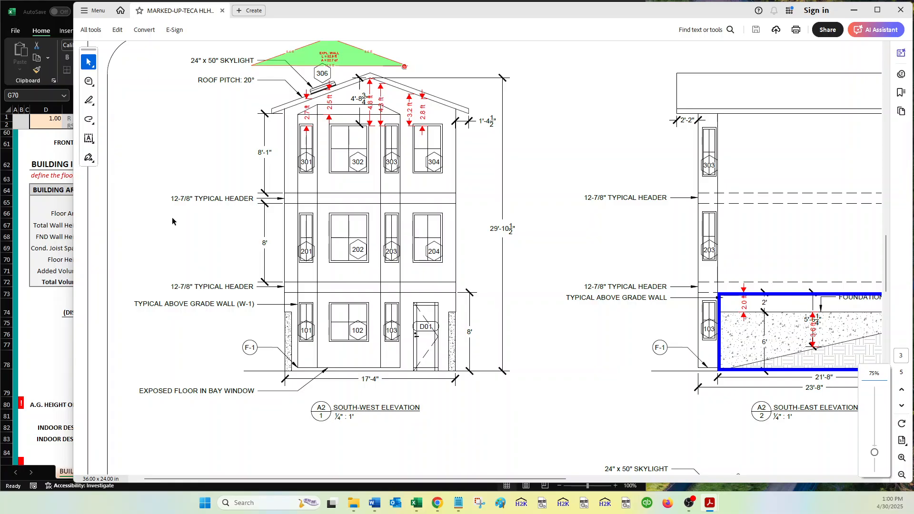
{"action": "left_click_drag", "start_coordinate": [172, 198], "coordinate": [187, 199]}
{"action": "left_click", "coordinate": [187, 198]}
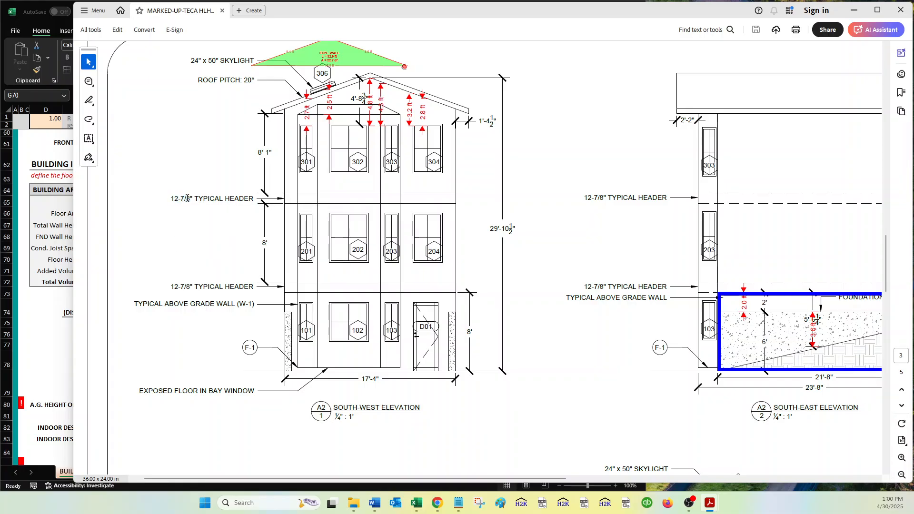
{"action": "key", "text": "alt+Tab"}
{"action": "type", "text": "("}
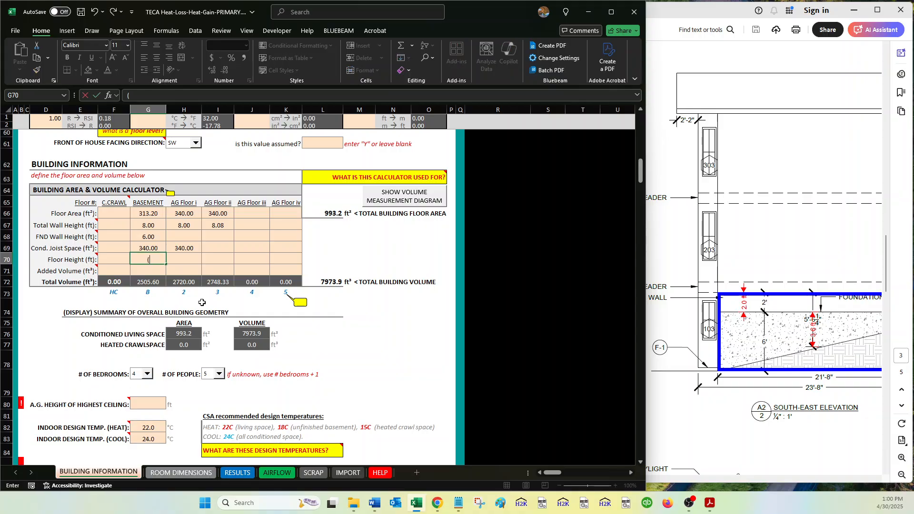
{"action": "type", "text": "="}
{"action": "type", "text": "12"}
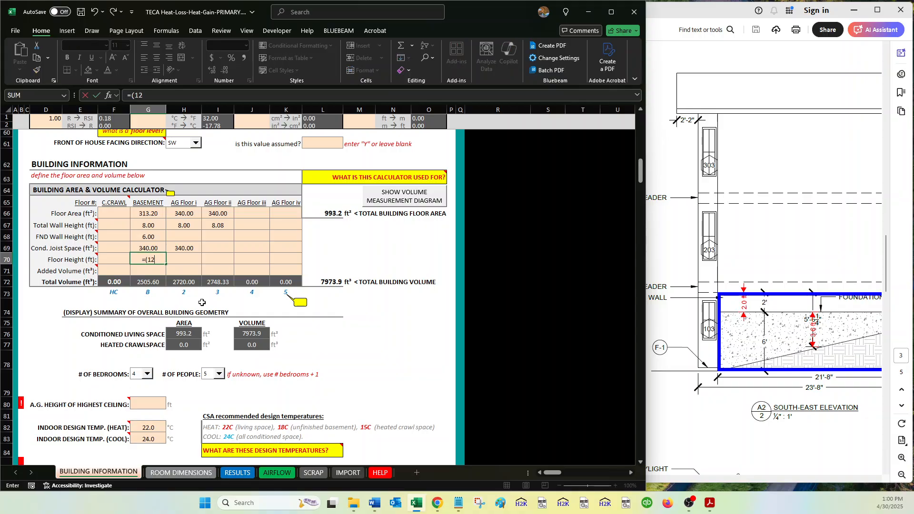
{"action": "type", "text": "+7/8)/12"}
{"action": "key", "text": "Return"}
{"action": "key", "text": "Up"}
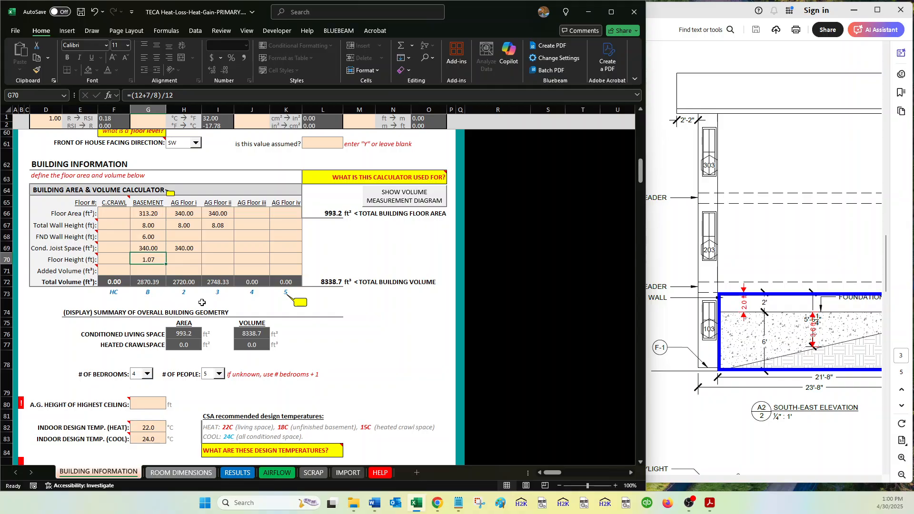
Copy the basement's floor height formula to AG Floor i and select the calculator cells G66 to J71.
{"action": "key", "text": "ctrl+c"}
{"action": "key", "text": "Right"}
{"action": "key", "text": "ctrl+v"}
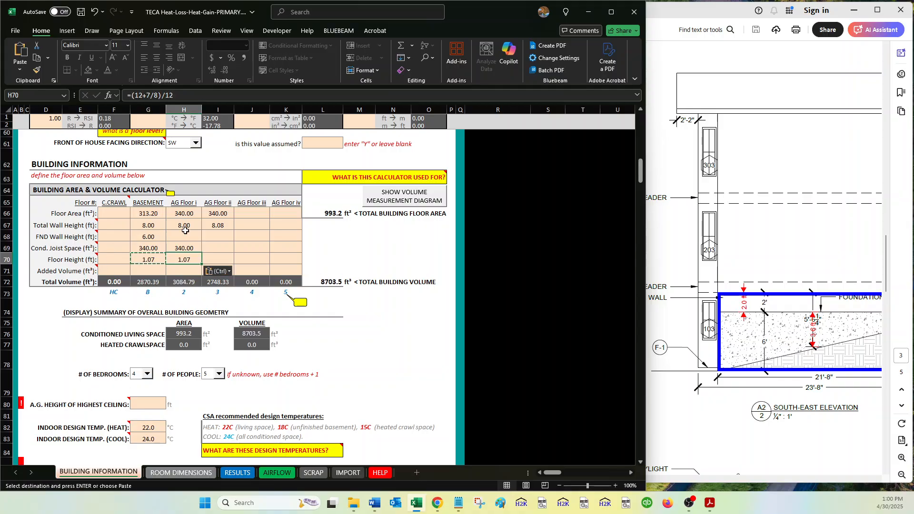
{"action": "left_click", "coordinate": [145, 216]}
{"action": "left_click_drag", "start_coordinate": [145, 216], "coordinate": [240, 271]}
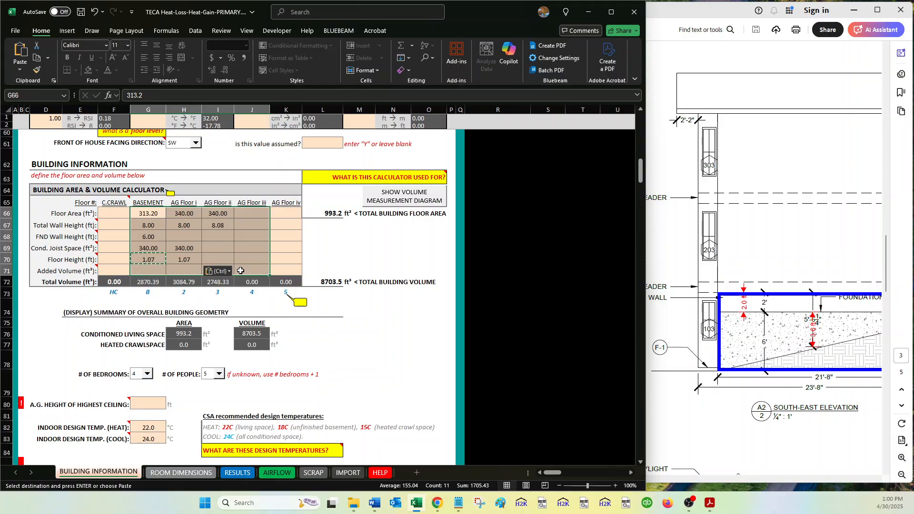